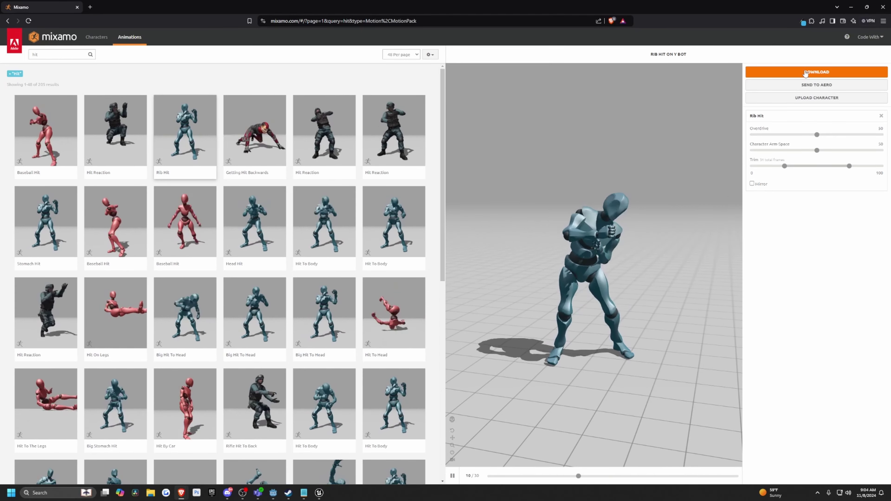
Open Mixamo's Download Settings for Rib Hit (FBX Binary, With Skin, 30 fps)
left_click(805, 73)
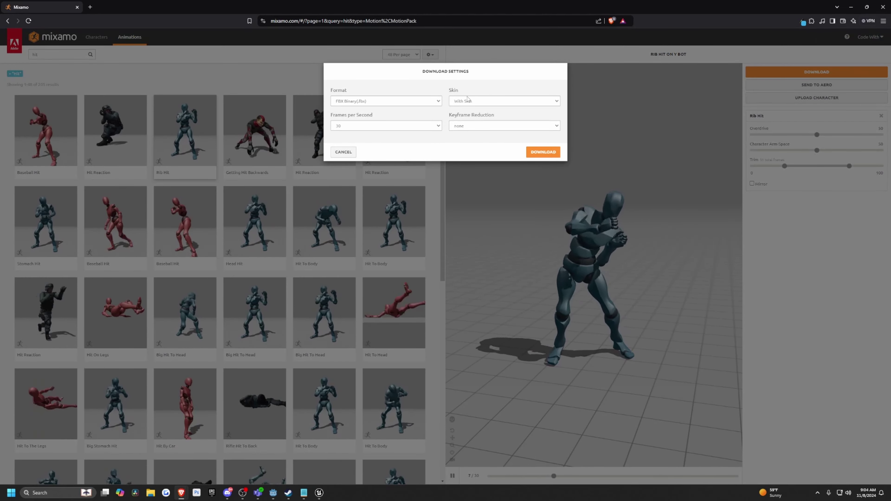
Download Rib Hit.fbx, import it into Content/Anims and preview Rib_Hit_Anim_mixamo_com
left_click(543, 152)
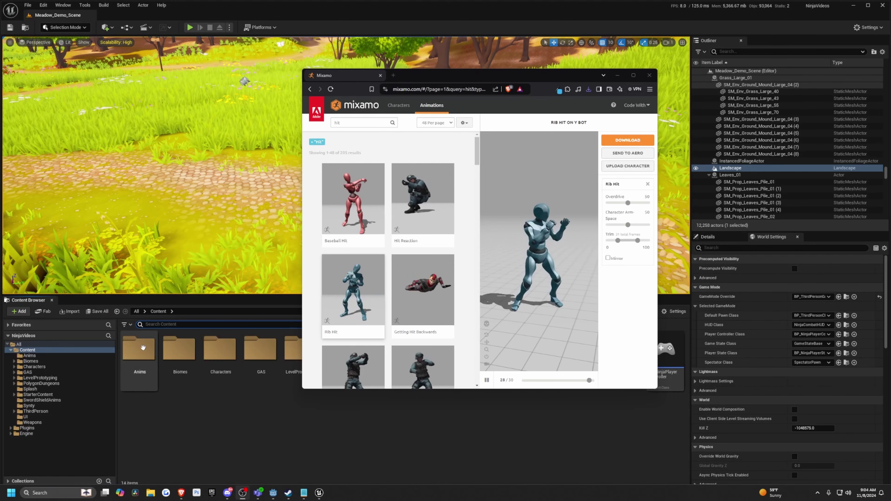
double_click(139, 348)
scroll(246, 403, "down", 5)
left_click_drag(514, 120, 203, 453)
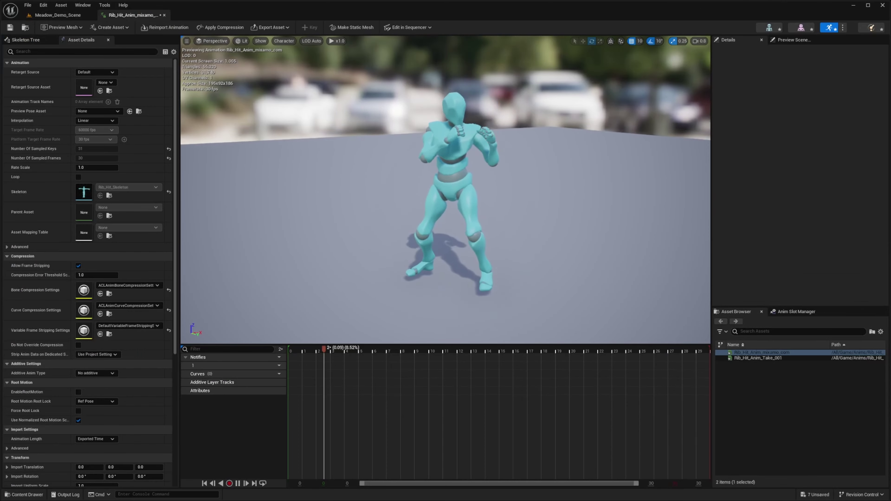
left_click(56, 17)
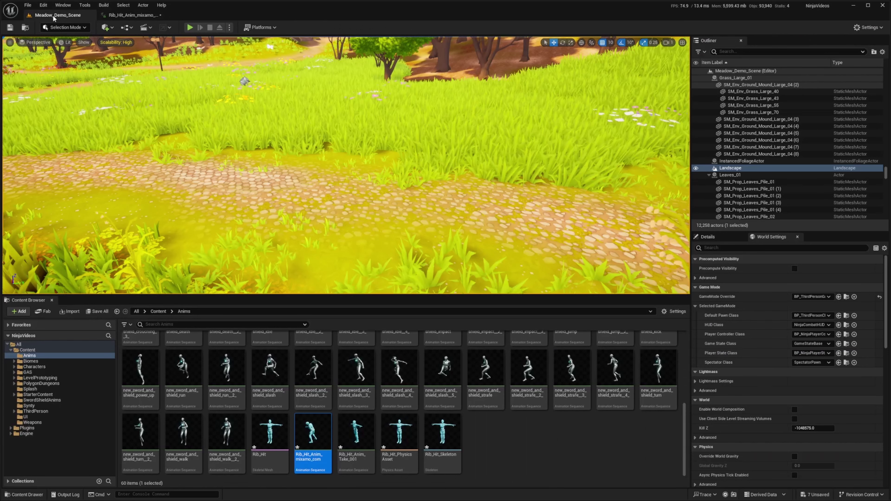
left_click(117, 16)
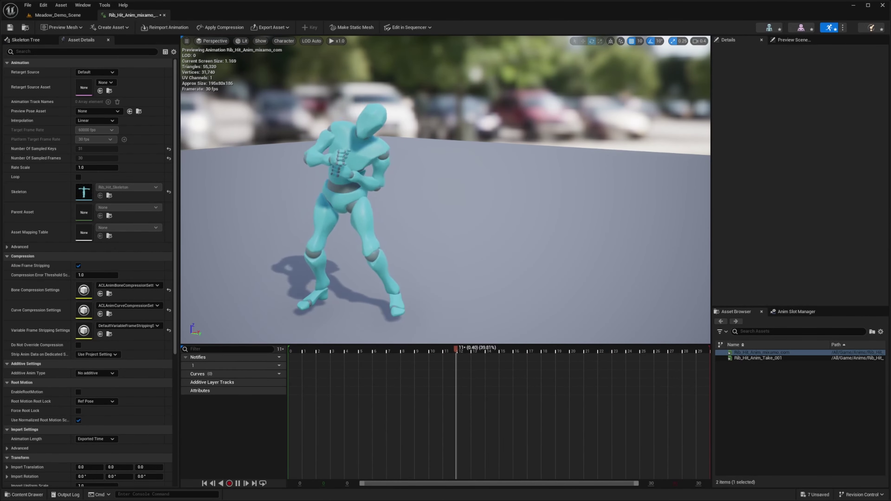
Retarget Rib_Hit_Anim_mixamo_com onto the SKM_Quinn_Simple skeletal mesh
left_click(57, 15)
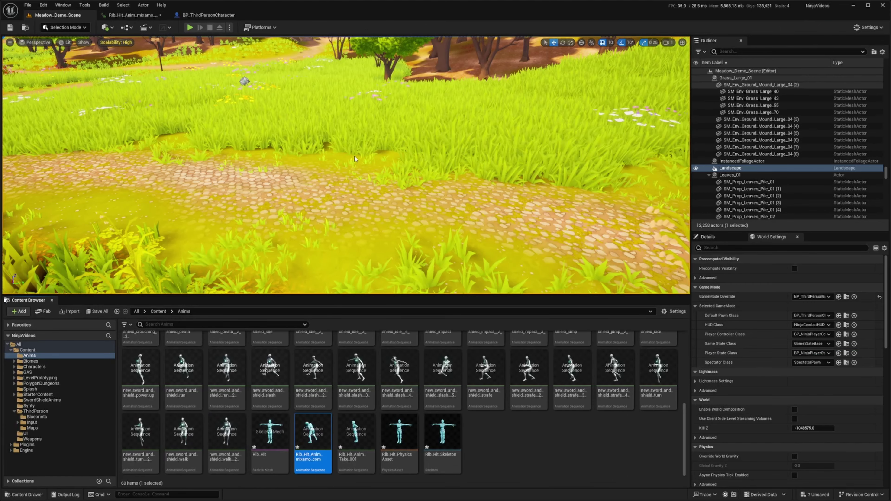
right_click(311, 430)
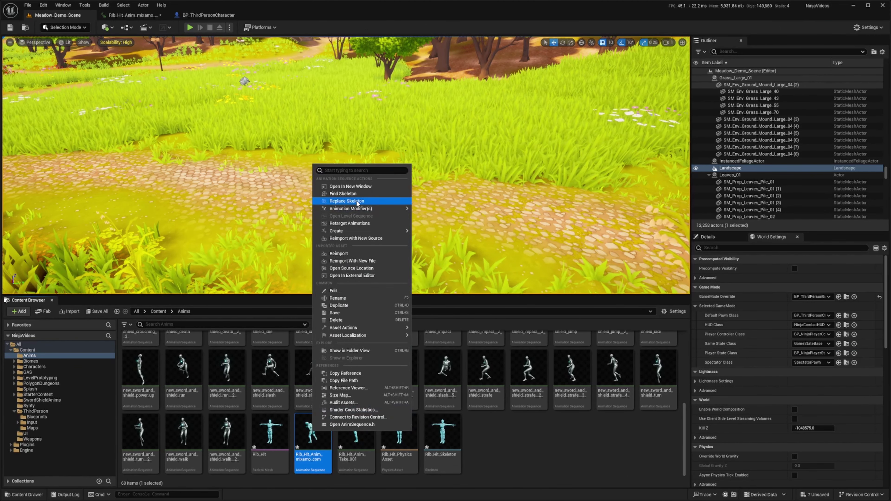
left_click(352, 223)
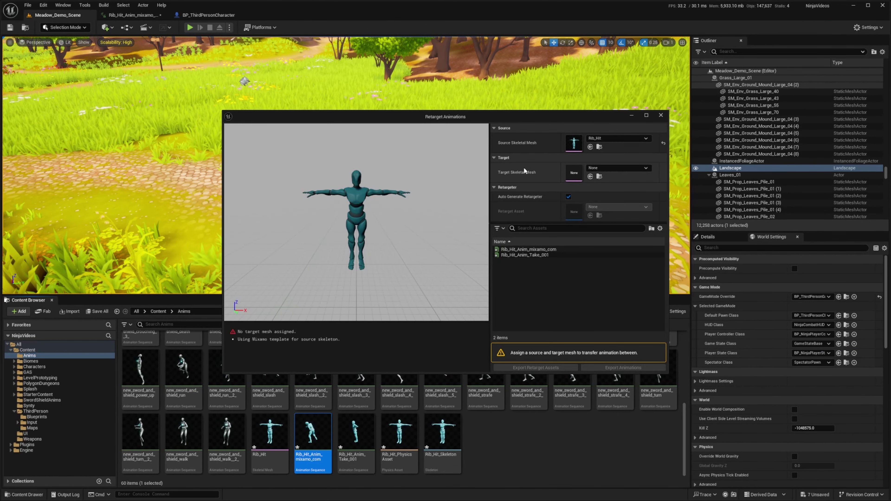
left_click(609, 168)
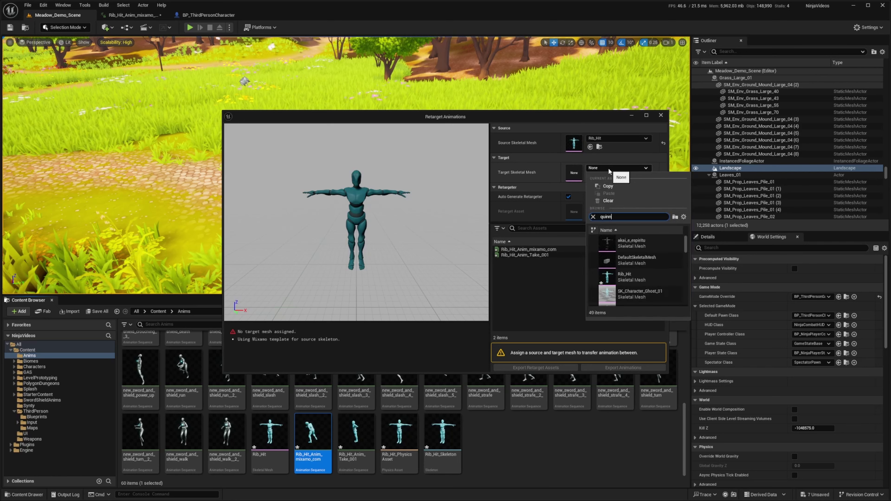
left_click(635, 260)
Select the Rib Hit animation and set its export to the Anims folder with prefix HIT
left_click(553, 256)
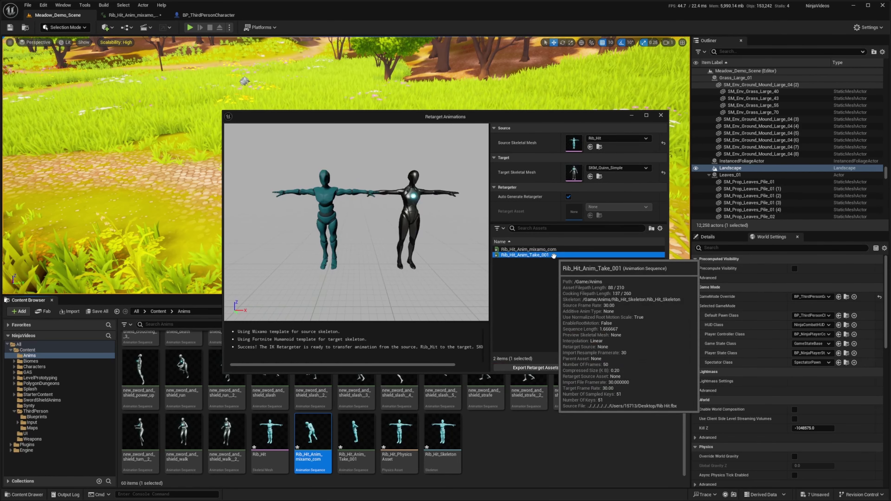
left_click(548, 250)
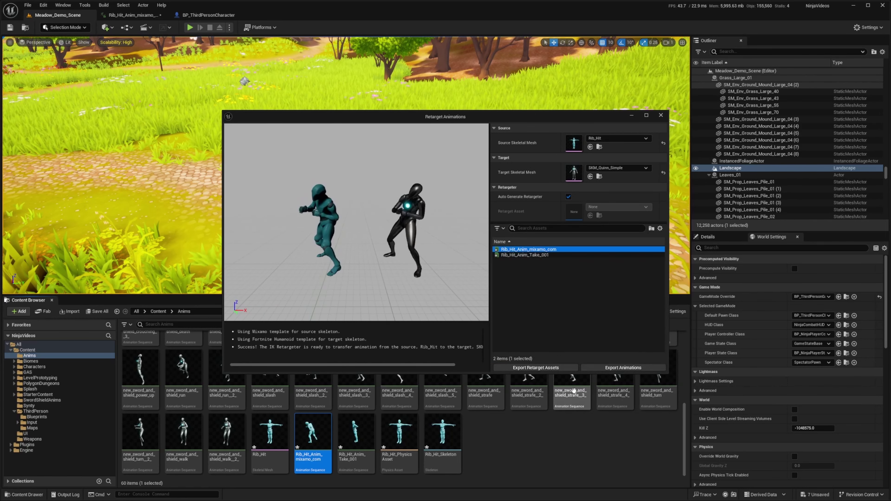
left_click(618, 367)
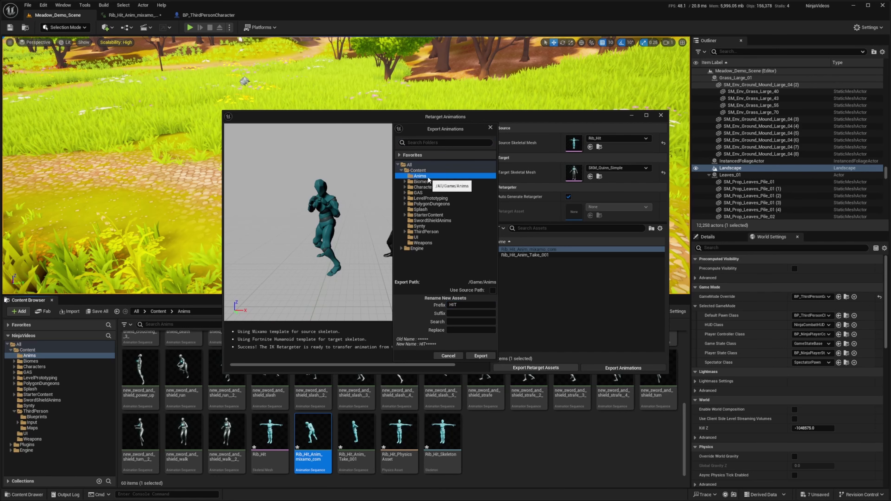
left_click(480, 355)
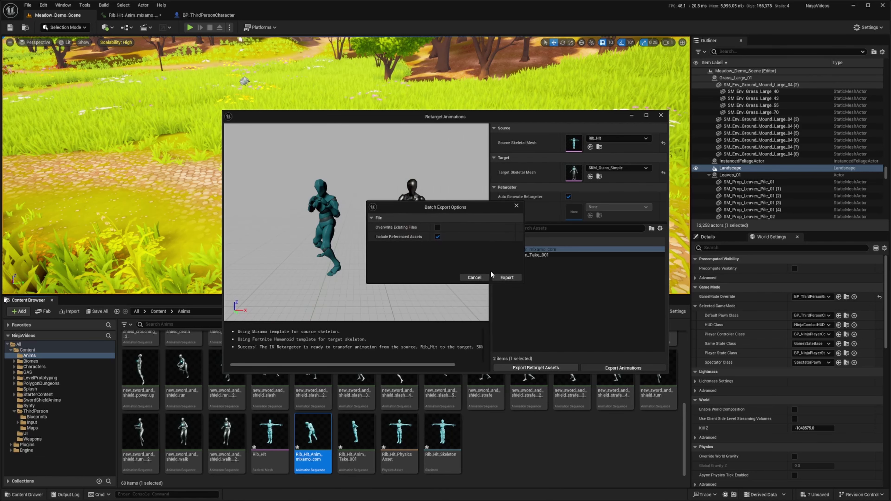
Finish the export and open HITRib_Hit_Anim_mixamo_com, found by searching 'hit'
left_click(500, 277)
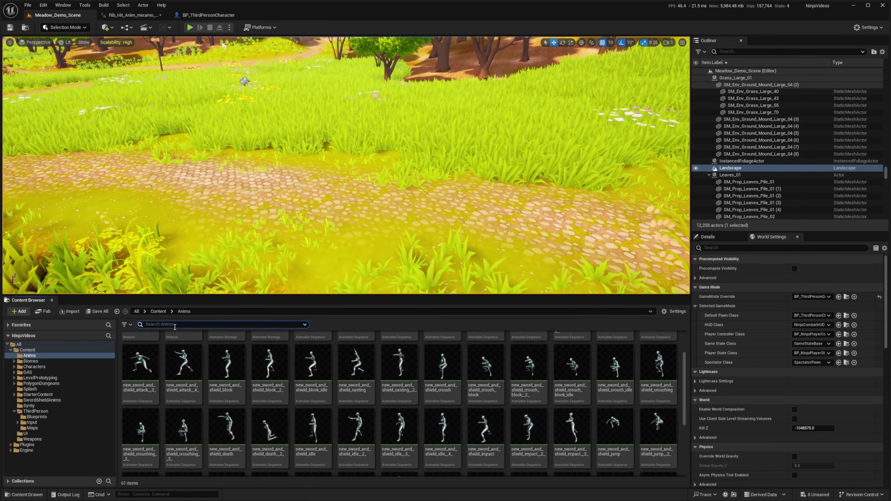
left_click(174, 327)
type("hit")
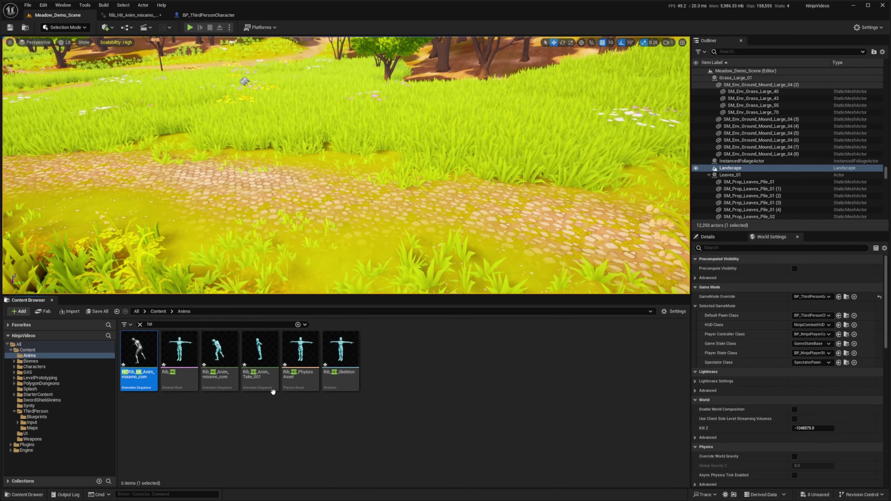
double_click(218, 361)
right_click_drag(250, 170, 228, 153)
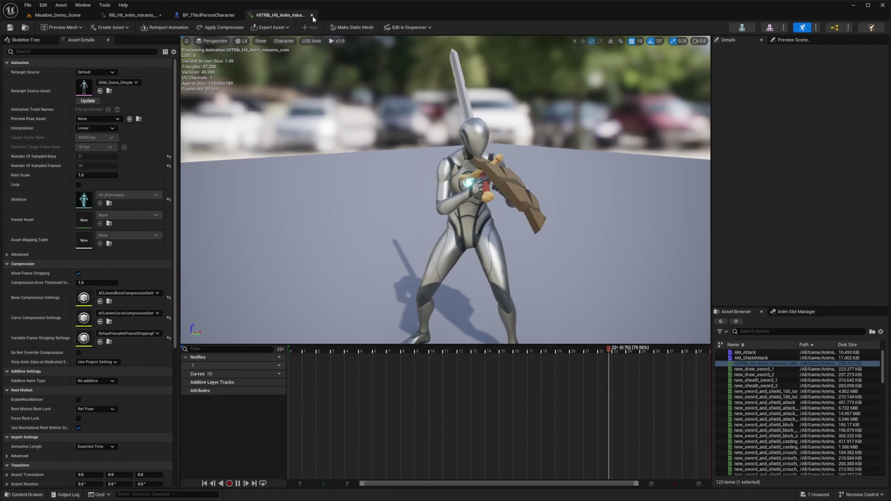
Create an AnimMontage named AM_HitReact from HITRib_Hit_Anim_mixamo_com
left_click(58, 15)
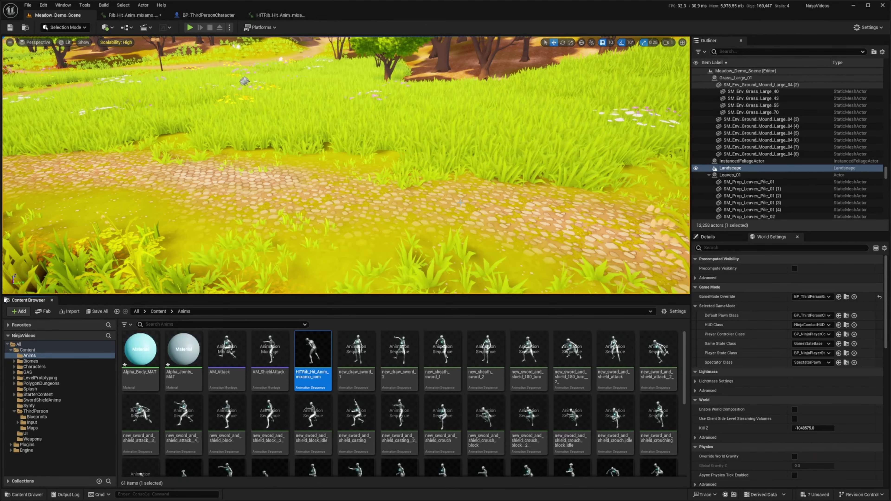
right_click(313, 349)
mouse_move(367, 129)
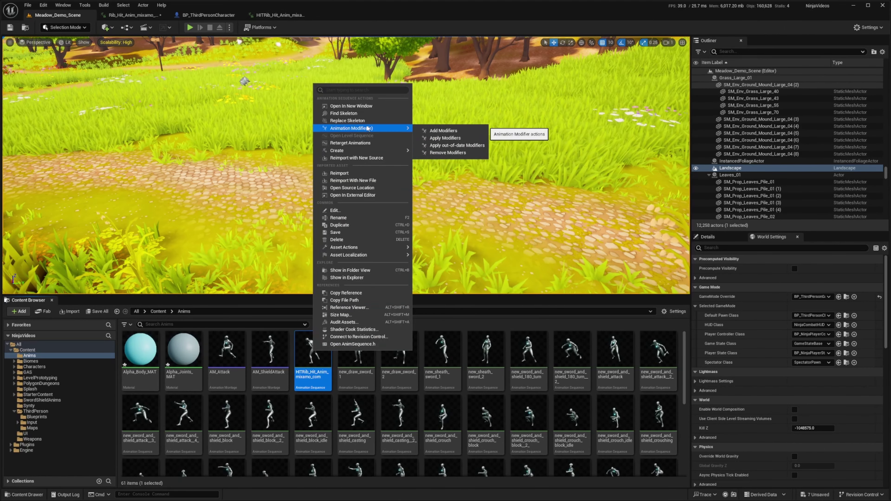
mouse_move(368, 151)
left_click(452, 161)
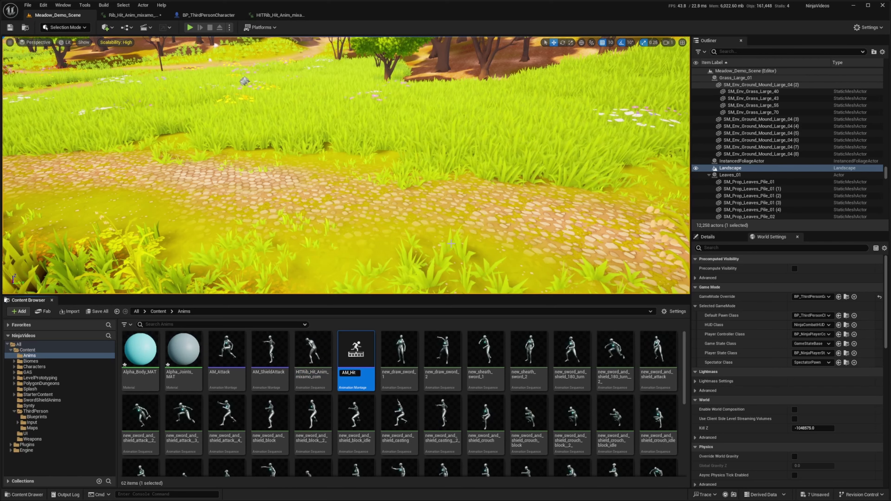
key("Return")
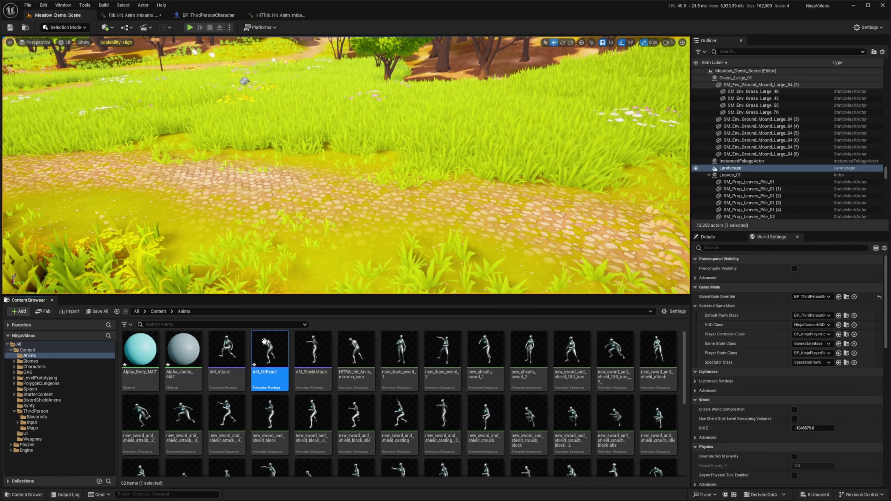
Open AM_HitReact and add a new montage section named Back
double_click(263, 343)
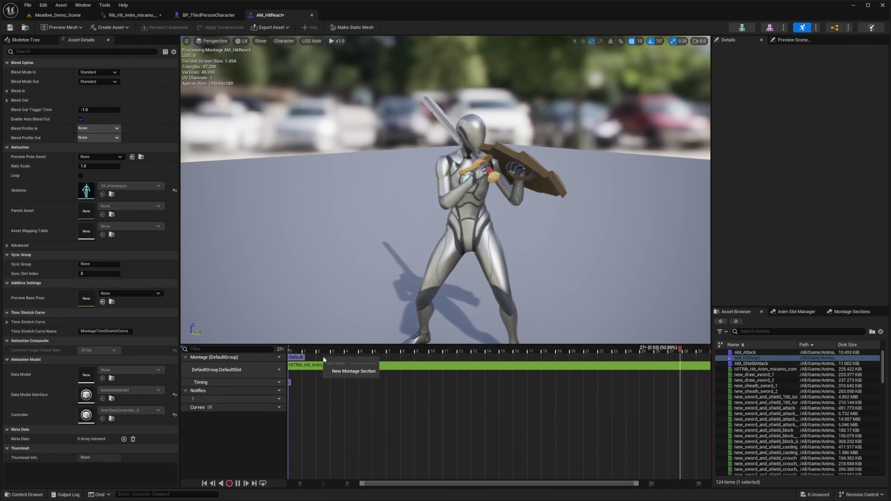
right_click(323, 356)
left_click(347, 372)
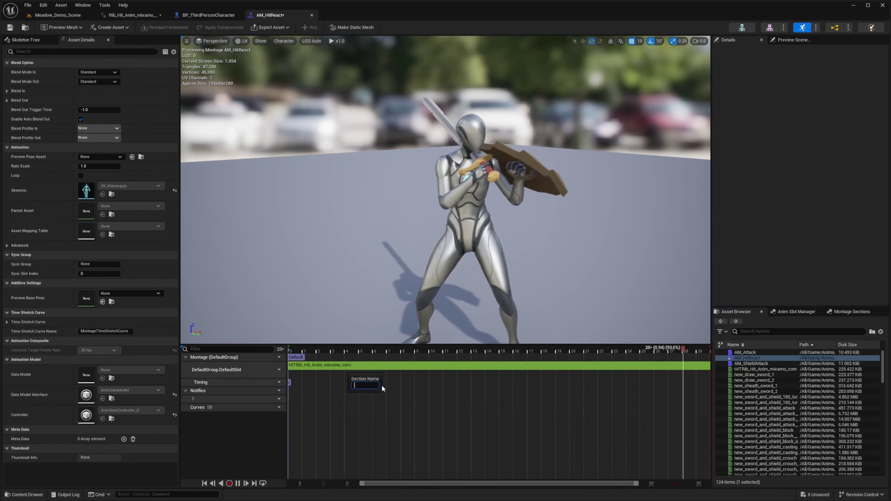
type("Back")
key("Return")
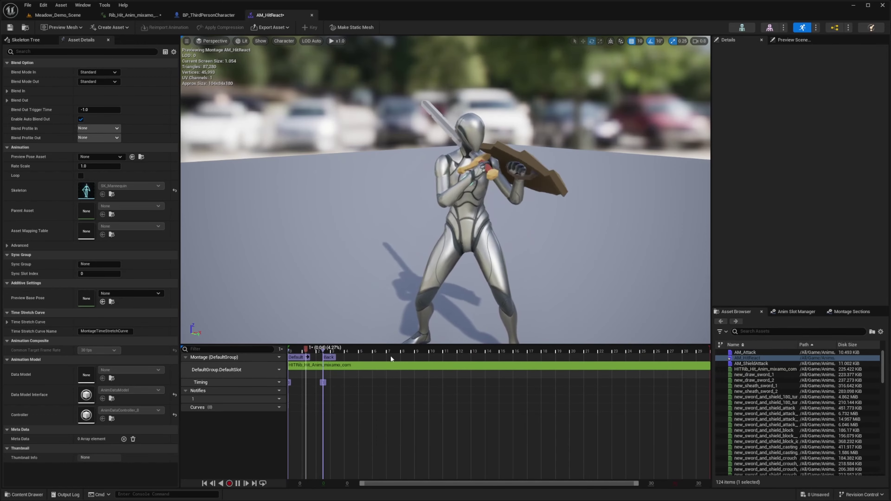
Drag the Back section later along the timeline, then delete it
left_click_drag(323, 351, 346, 352)
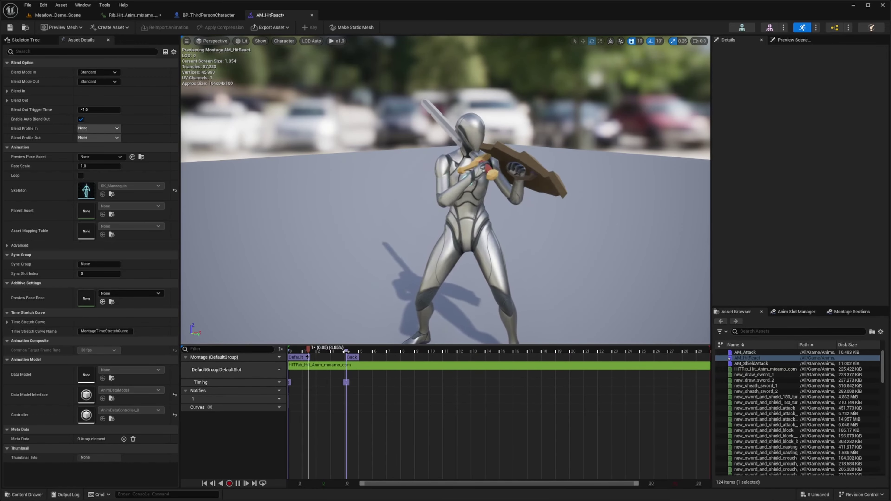
left_click_drag(346, 352, 391, 351)
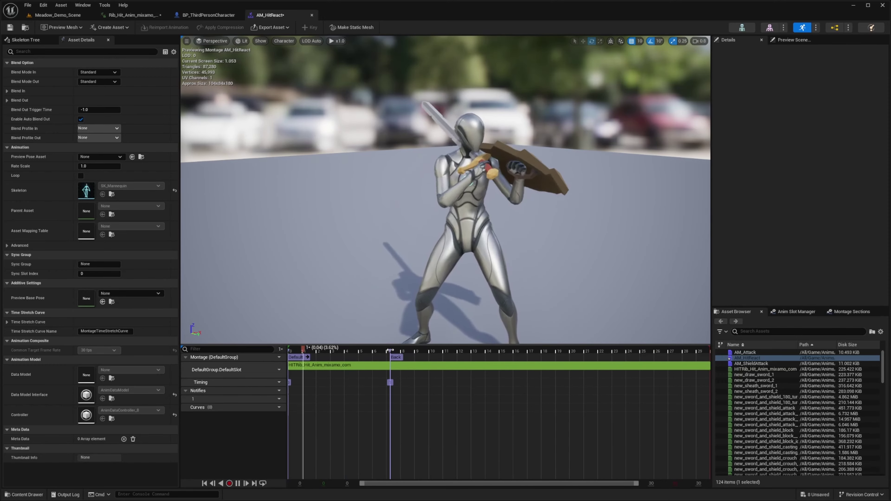
mouse_move(404, 354)
left_mouse_down()
mouse_move(443, 355)
mouse_move(413, 356)
mouse_move(423, 355)
left_mouse_up()
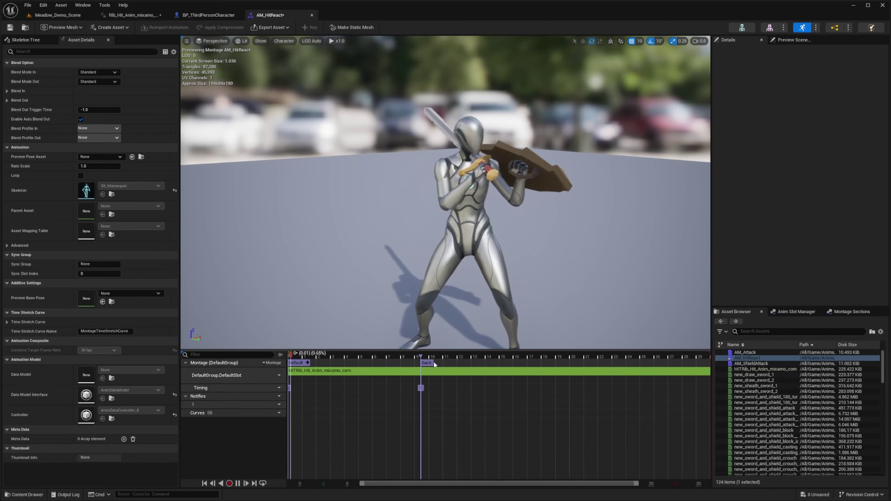
left_click(429, 362)
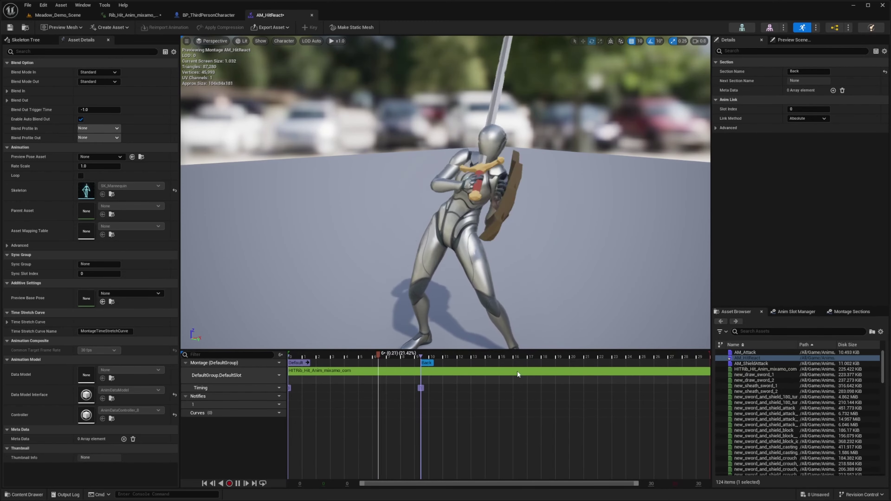
key("Delete")
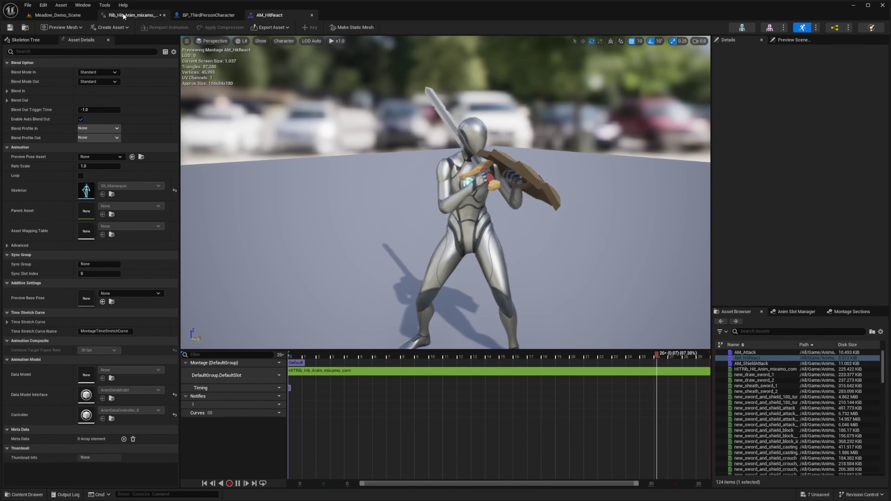
Navigate the Content Browser to the Content > GAS > Abilities folder
left_click(59, 16)
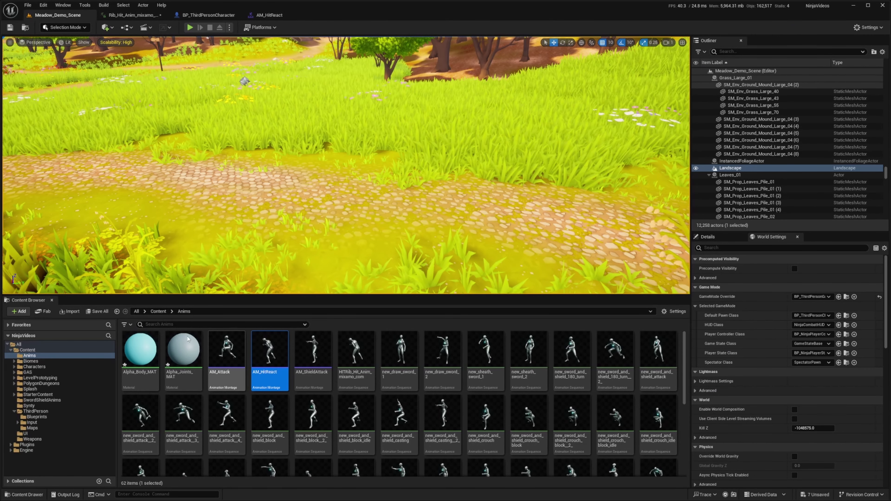
left_click(159, 313)
double_click(260, 351)
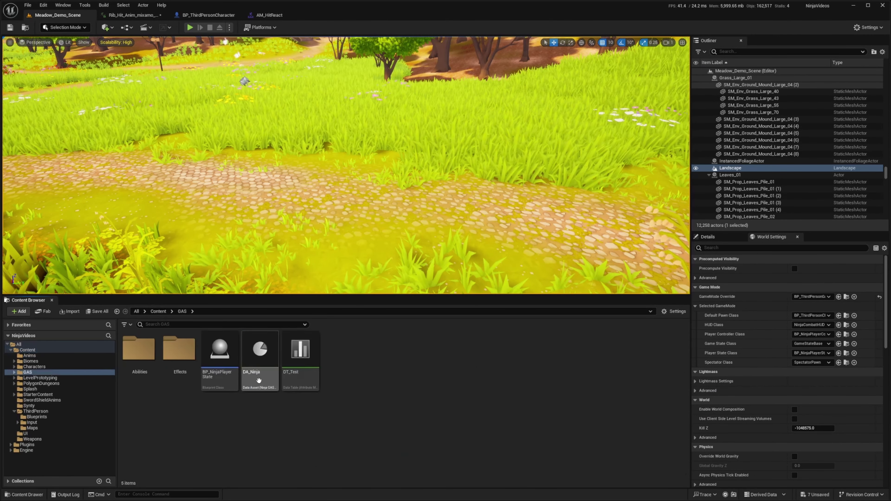
double_click(139, 349)
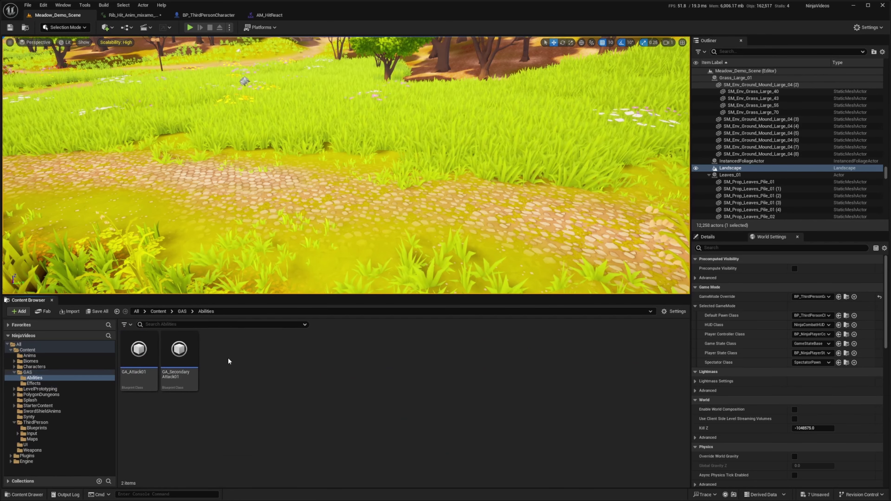
Create a Blueprint class GA_HitReaction with CombatAbility_HitReaction as its parent
right_click(226, 358)
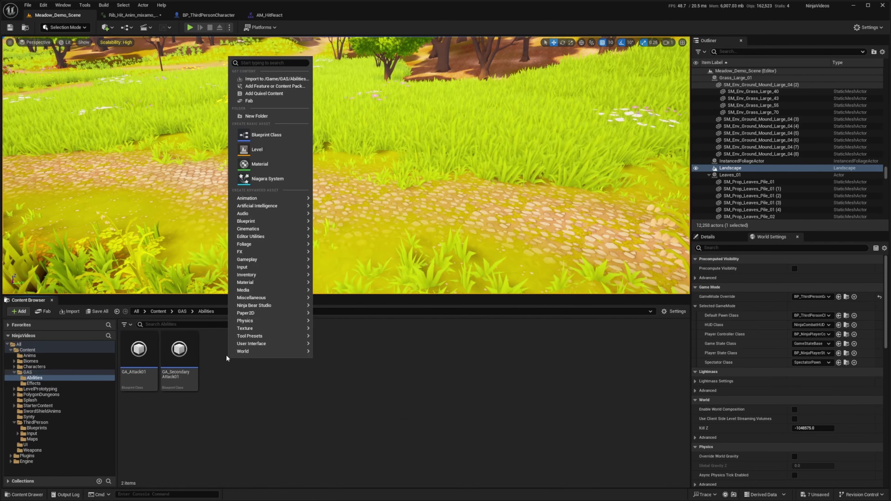
left_click(269, 138)
left_click(371, 290)
type("CombatAbility_HitReaction")
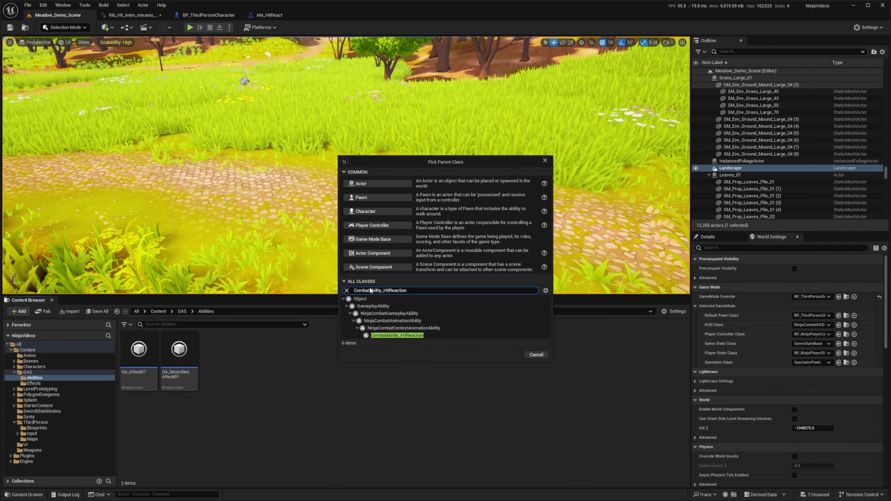
left_click(382, 336)
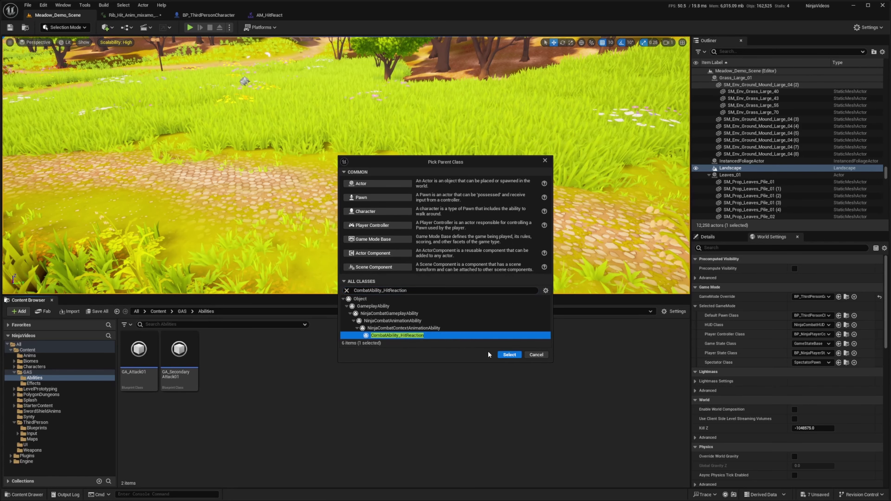
left_click(500, 356)
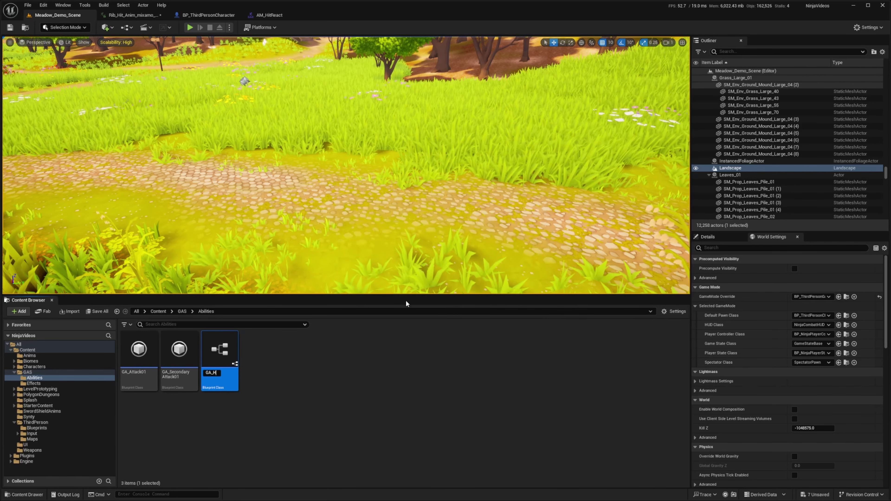
type("GA_HitReaction")
key("Return")
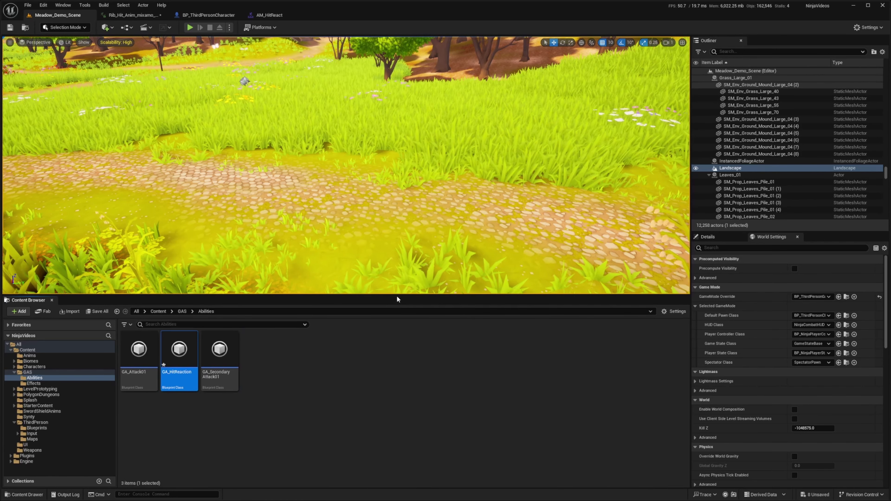
Open GA_HitReaction, expand Hit Reaction and Animation Context, and keep Directional Hits as provider
double_click(189, 350)
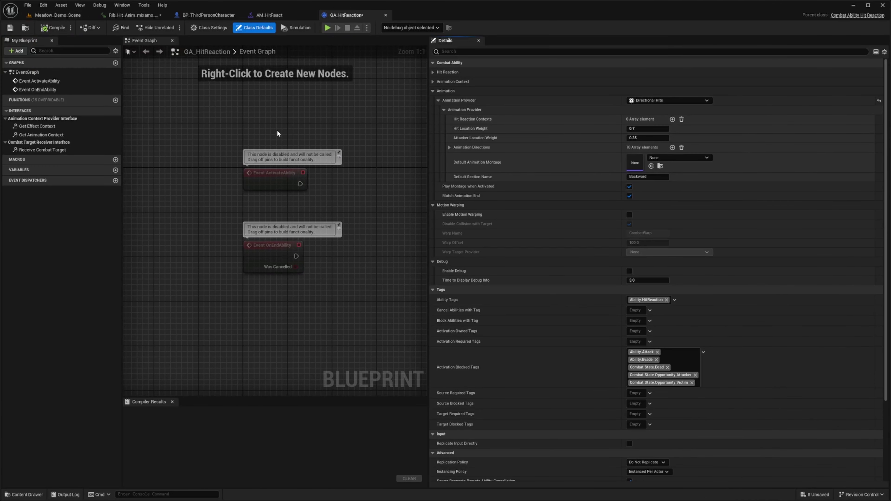
left_click(434, 81)
left_click(434, 72)
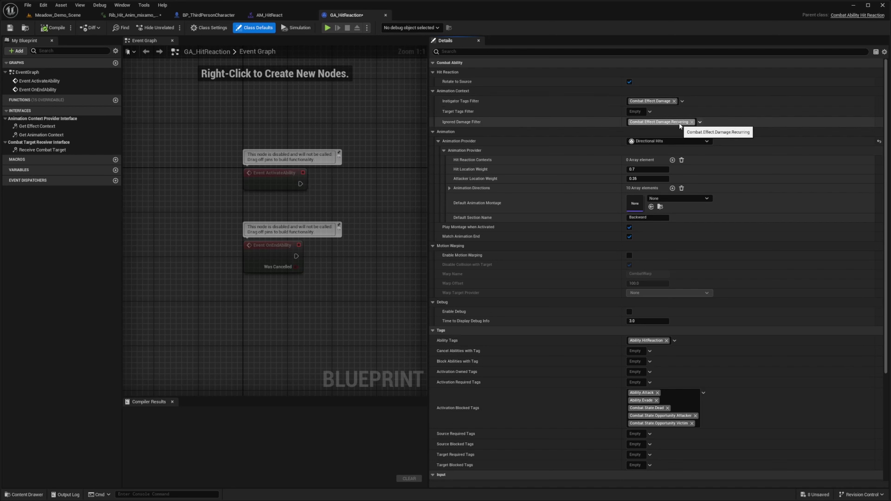
left_click(654, 141)
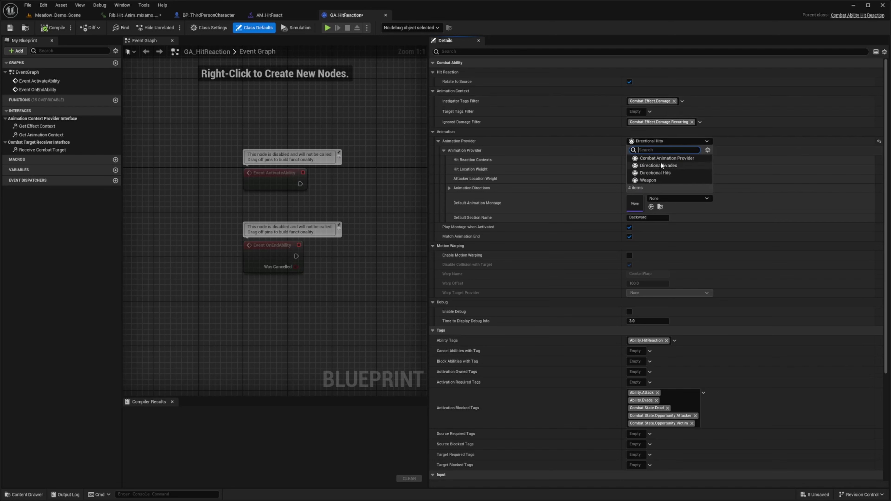
left_click(644, 140)
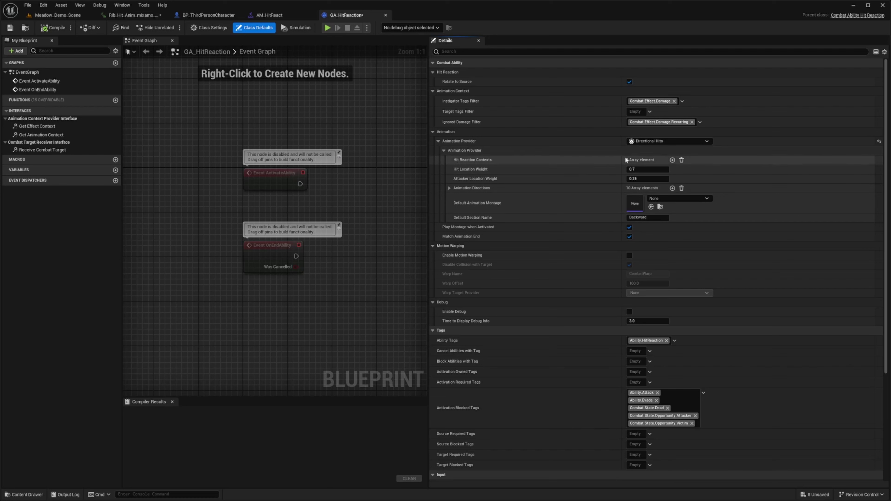
Add a hit reaction context tagged Combat.Effect.Damage.Knockback
left_click(672, 160)
left_click(456, 169)
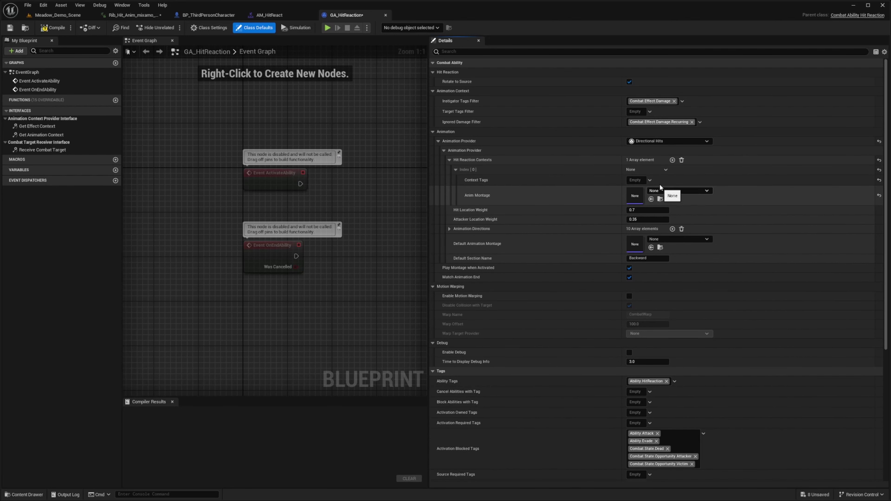
left_click(650, 180)
type("knock")
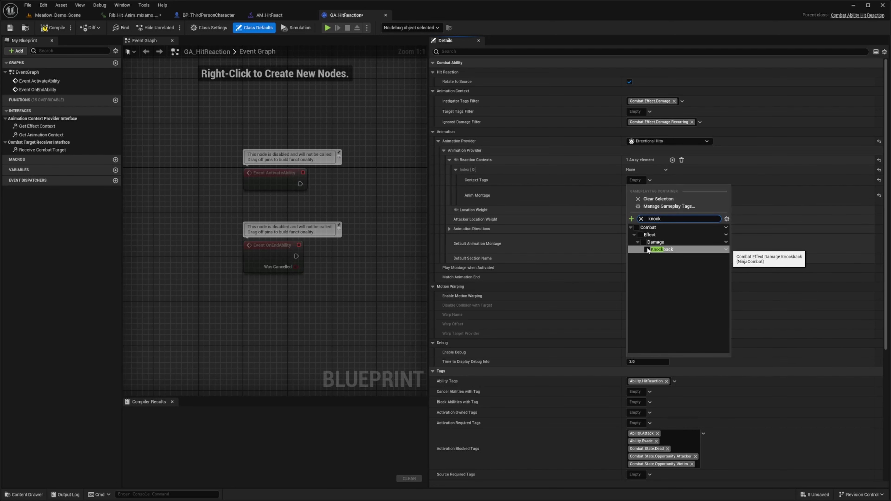
left_click(647, 249)
Browse the context's Anim Montage list without choosing, then add a second context
left_click(643, 184)
left_click(668, 191)
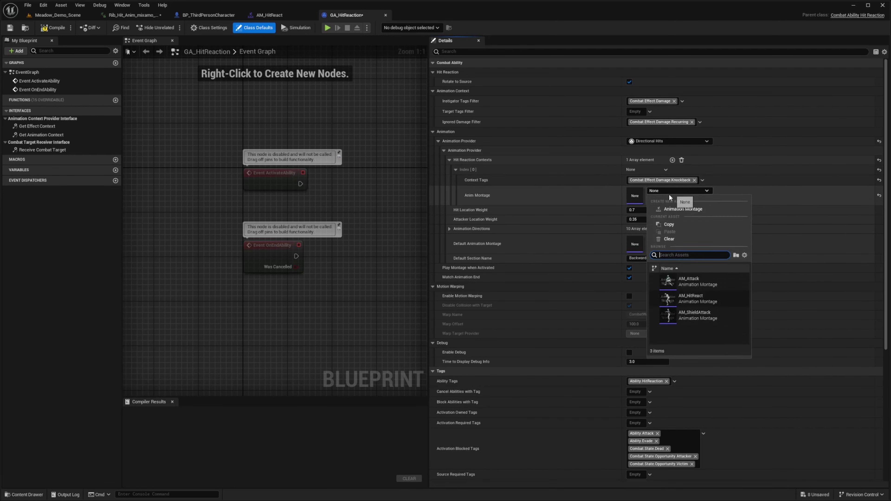
left_click(602, 192)
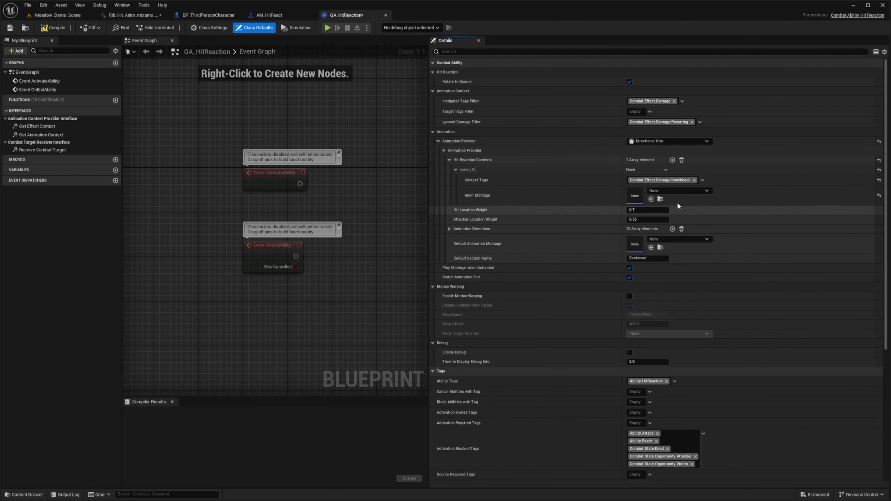
left_click(673, 160)
left_click(455, 210)
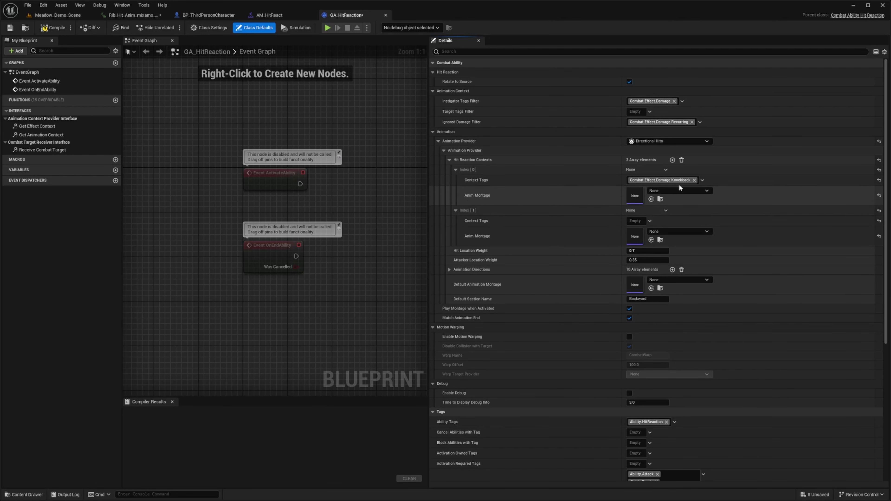
Clear all Hit Reaction Contexts and set the Default Animation Montage to AM_HitReact
left_click(681, 160)
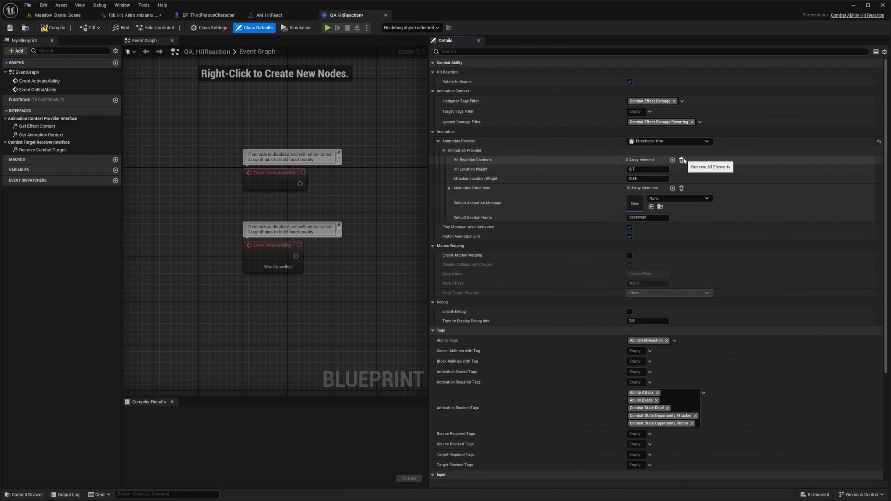
mouse_move(473, 204)
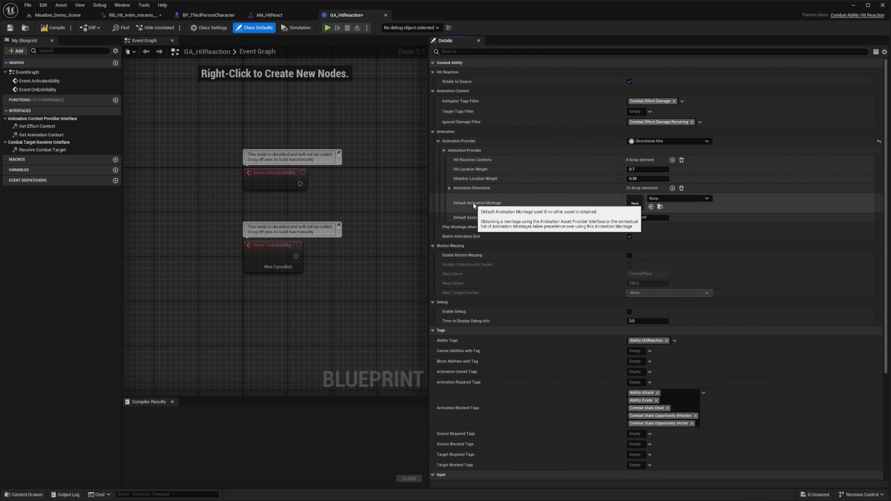
left_click(663, 198)
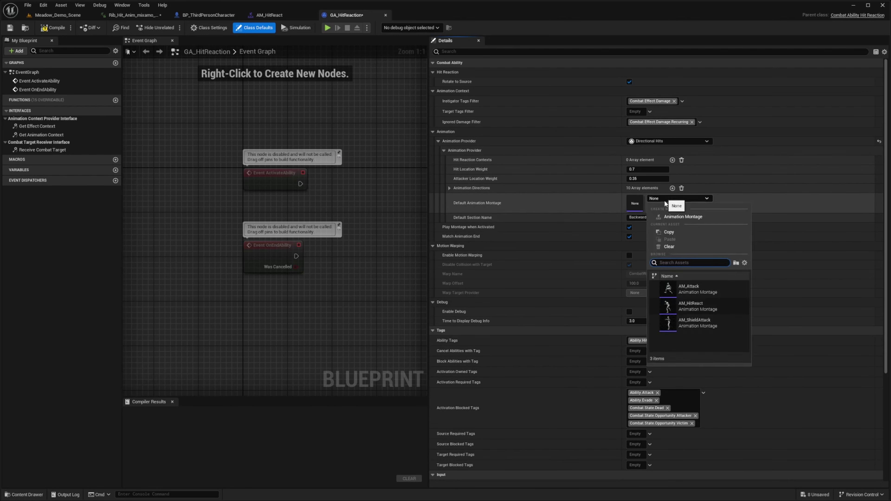
left_click(688, 306)
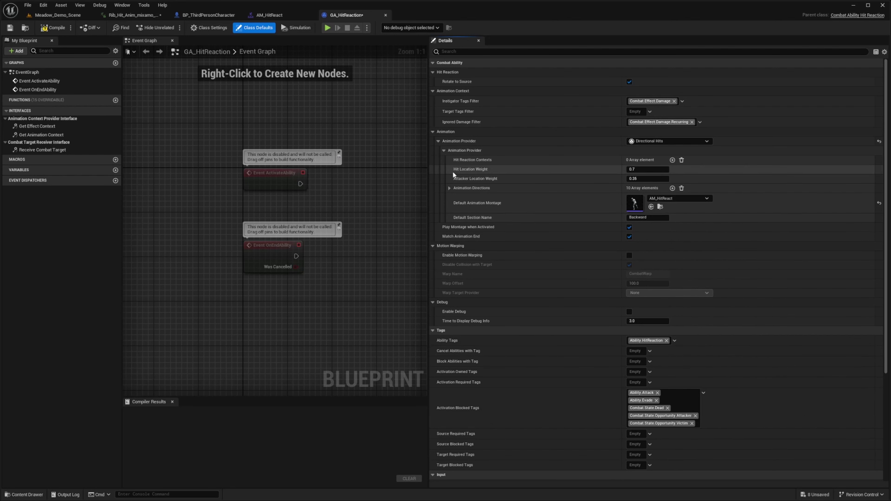
Expand the Animation Directions list and each of its ten index entries
left_click(450, 188)
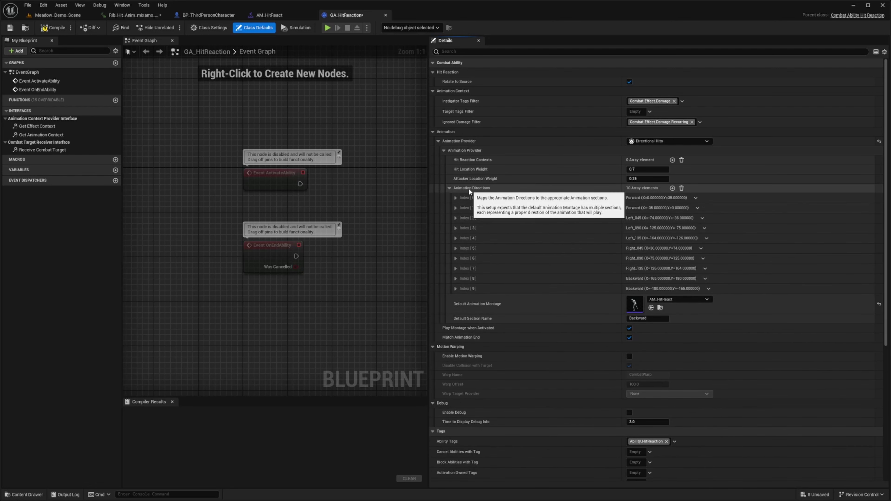
left_click(455, 198)
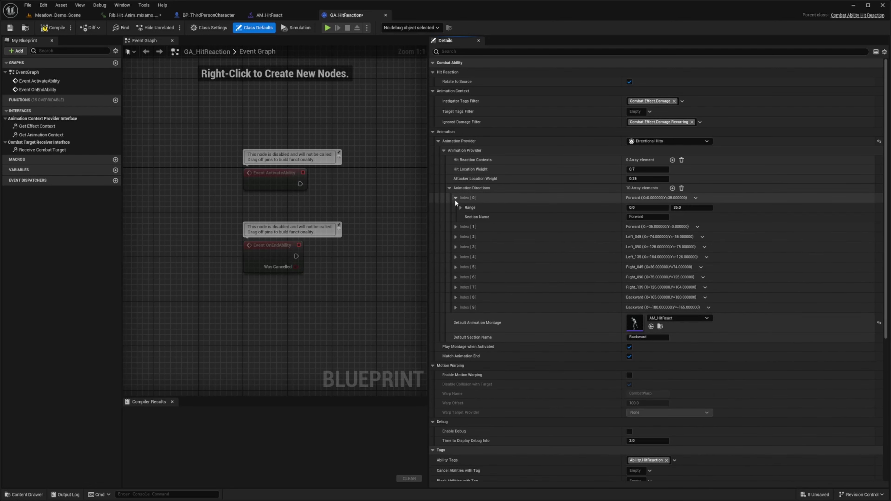
left_click(454, 228)
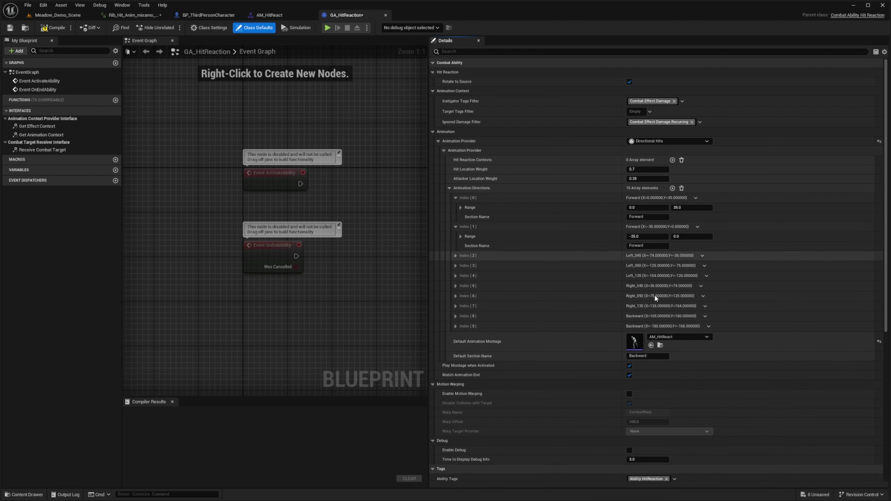
left_click(455, 326)
left_click(456, 316)
left_click(456, 305)
left_click(455, 295)
left_click(455, 286)
left_click(455, 276)
left_click(455, 266)
left_click(455, 256)
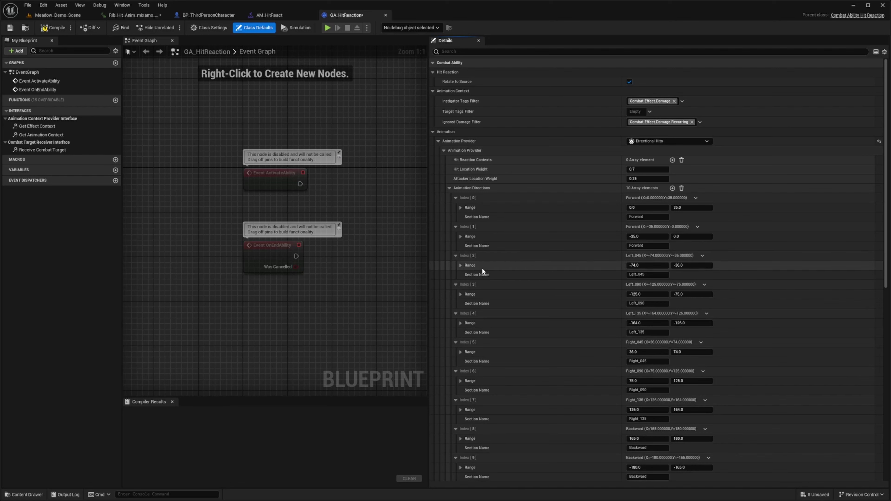
Inspect direction 2's X/Y limits and the Left_045 section name, then open AM_HitReact
left_click(462, 265)
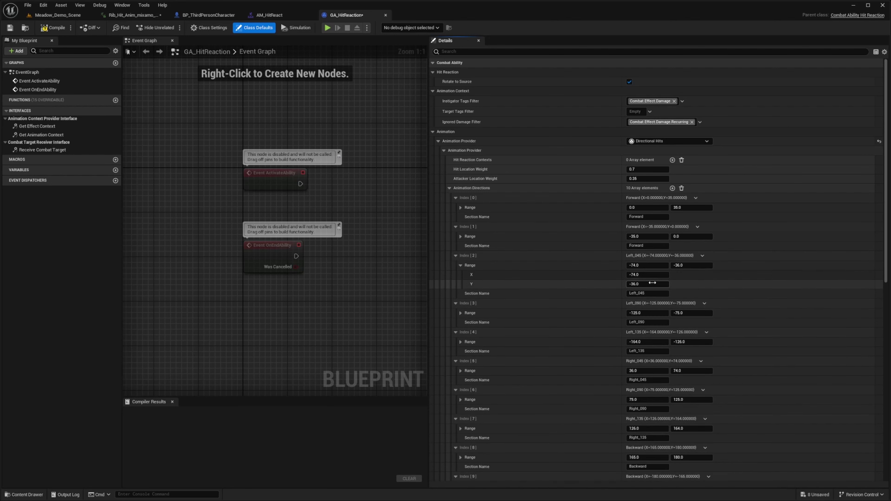
scroll(649, 284, "down", 2)
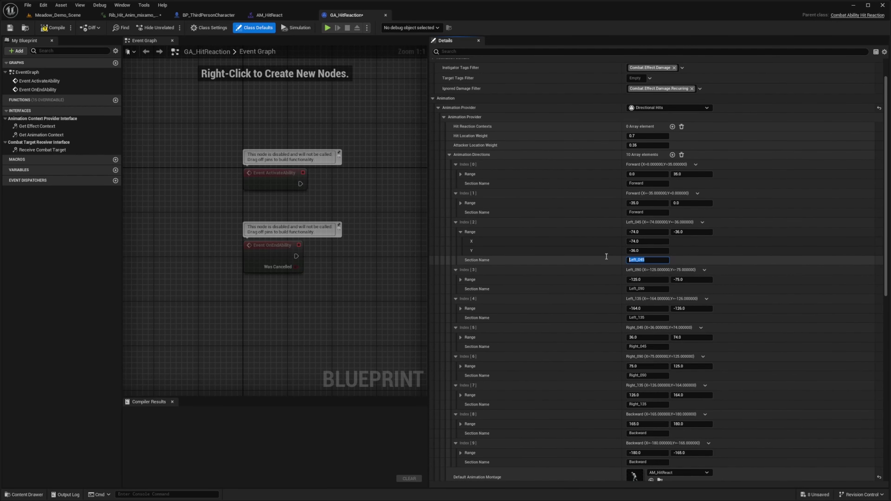
left_click(651, 261)
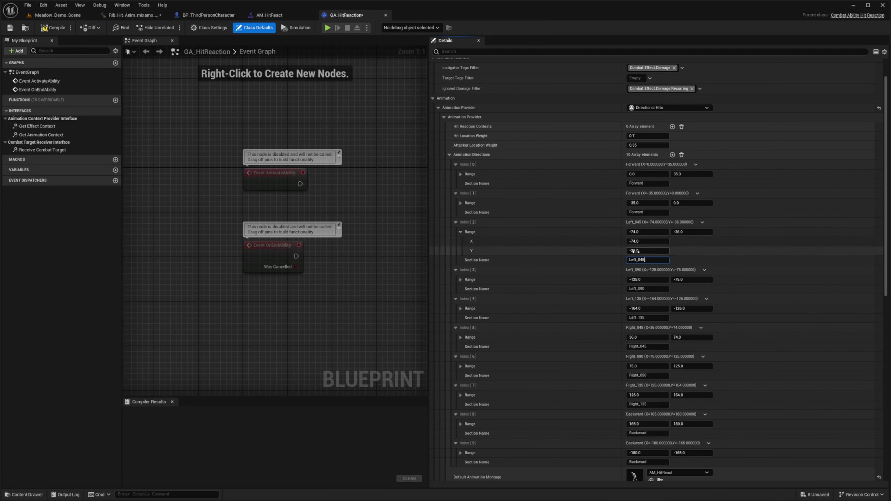
scroll(654, 385, "down", 3)
double_click(641, 385)
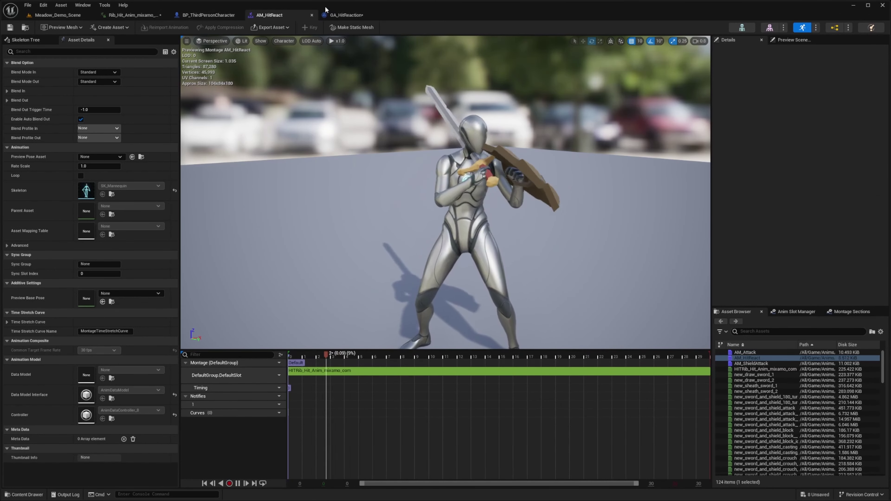
Reduce GA_HitReaction's animation directions to a single Default entry, then save and compile it
left_click(346, 15)
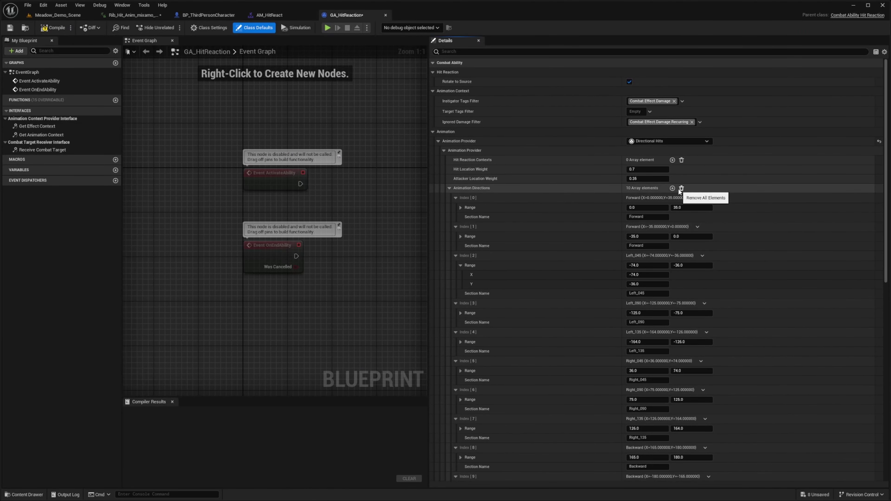
left_click(681, 188)
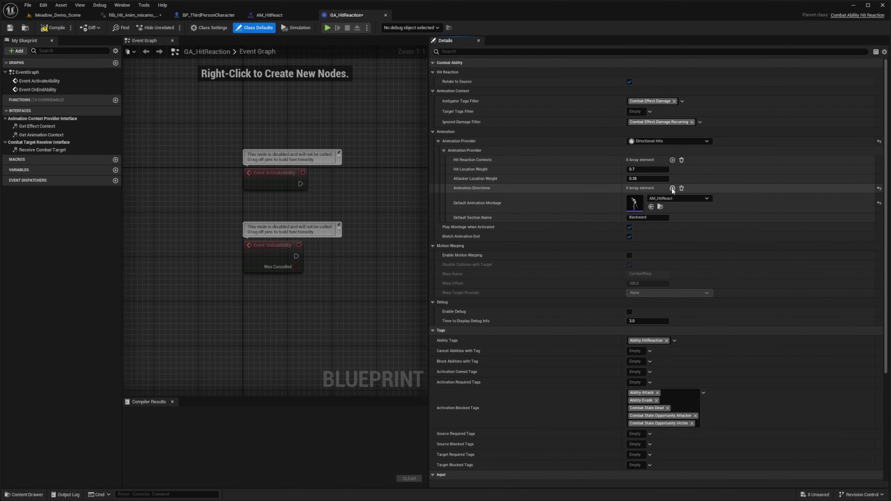
left_click(672, 188)
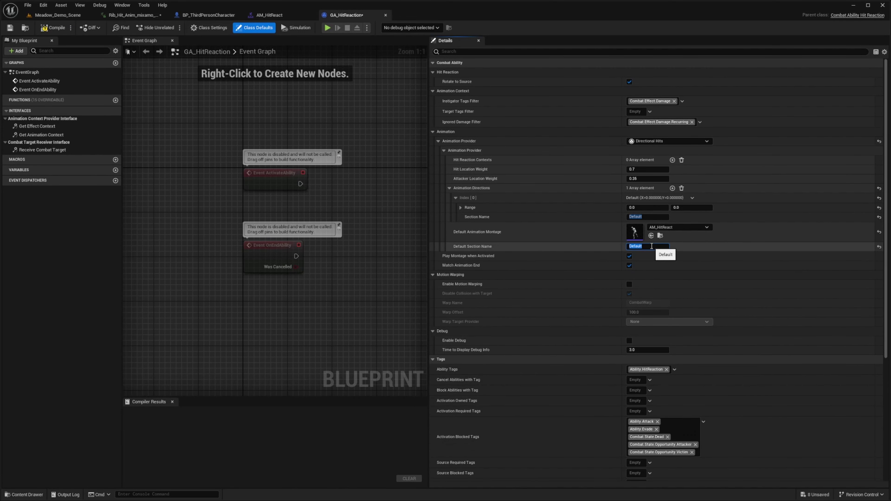
key("ctrl+s")
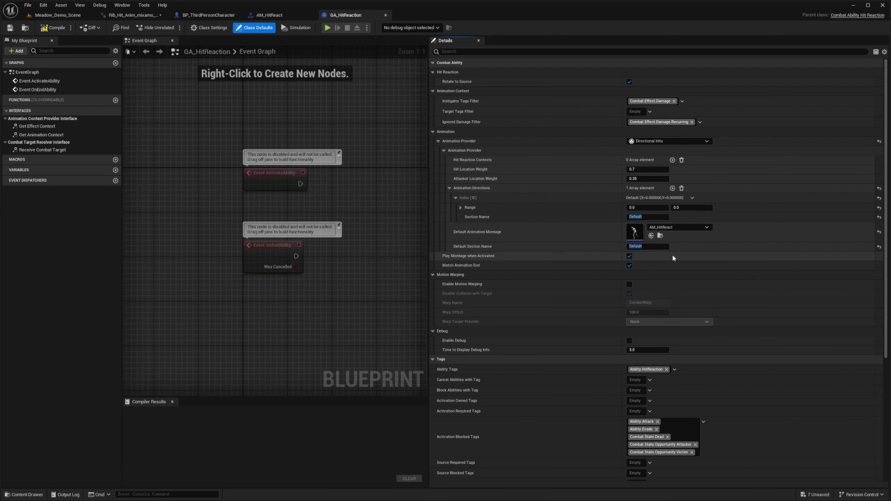
left_click(54, 29)
Duplicate BP_ThirdPersonCharacter as a new blueprint named BP_Enemy
left_click(58, 15)
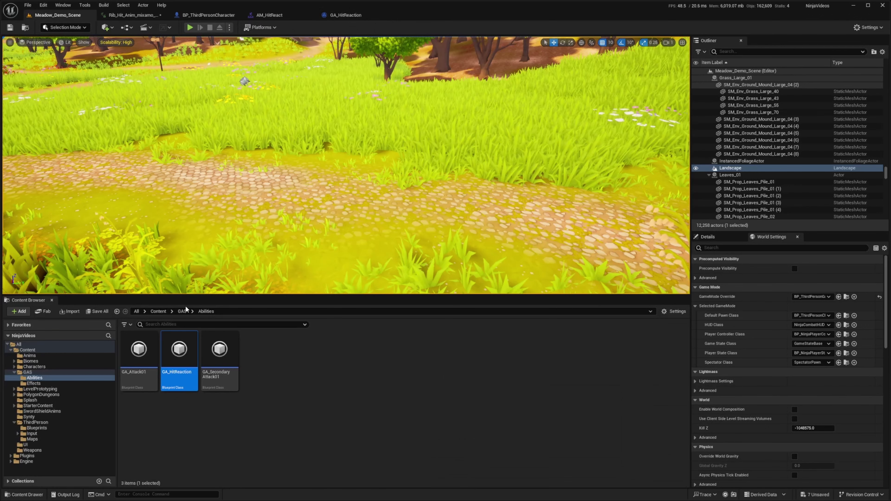
key("alt+Left")
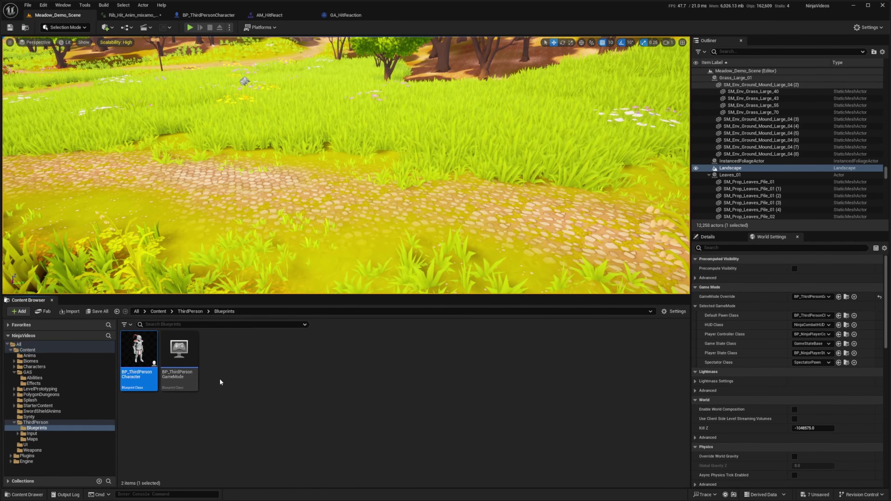
key("ctrl+d")
type("BP_Enemey")
key("Return")
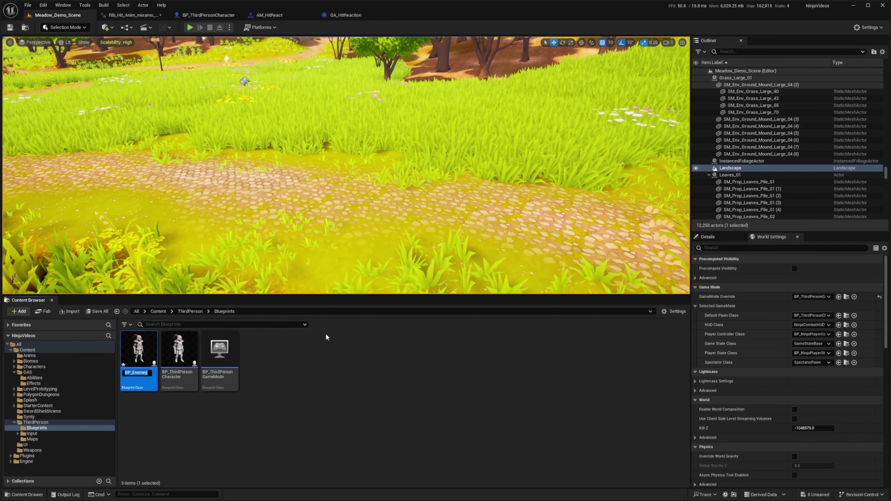
Open BP_Enemy, set up the goblin Synty mesh, and save and compile it
double_click(139, 350)
left_click(35, 104)
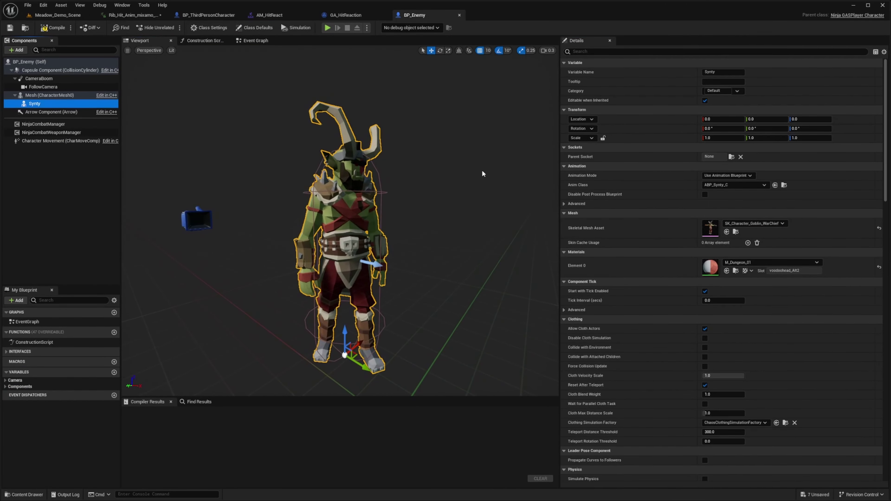
key("ctrl+s")
left_click(48, 28)
Drag BP_Enemy onto the meadow path, then locate DA_Ninja in the GAS folder
left_click(58, 14)
scroll(310, 196, "down", 5)
left_click_drag(283, 147, 258, 140)
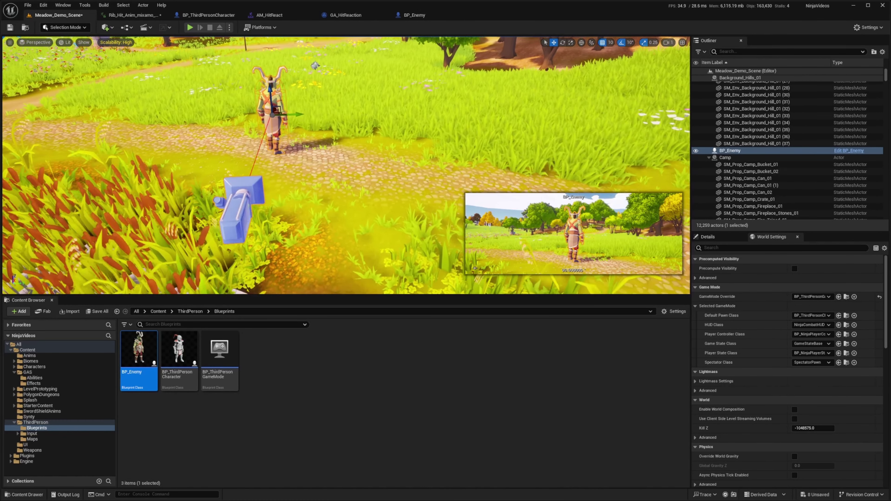
scroll(245, 210, "up", 5)
left_click(28, 372)
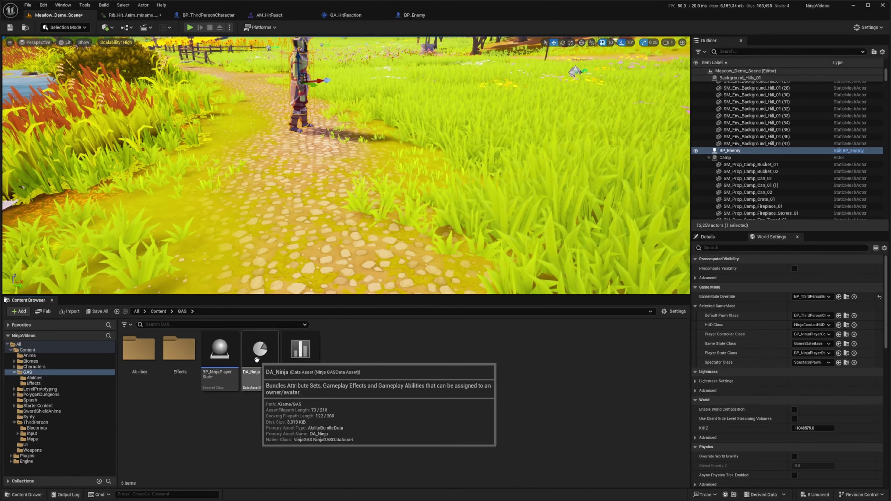
left_click(261, 367)
In DA_Ninja, add Index [2] to Default Gameplay Abilities with class GA_HitReaction
double_click(261, 368)
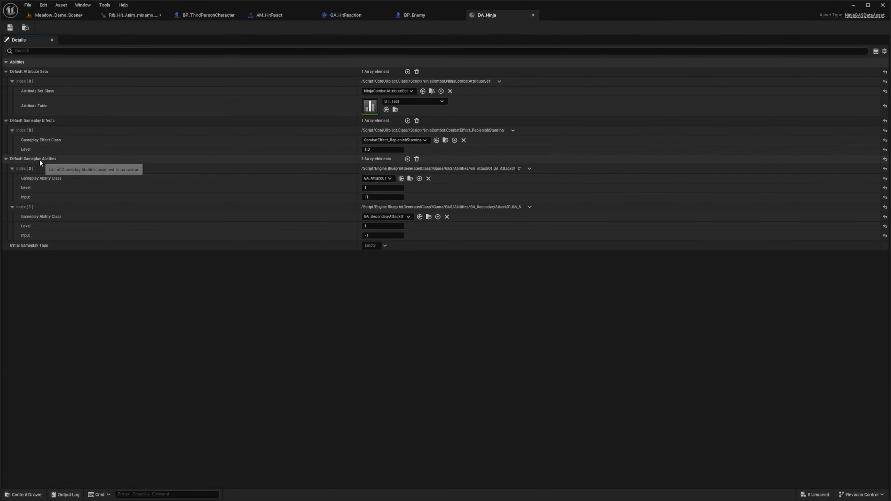
left_click(407, 159)
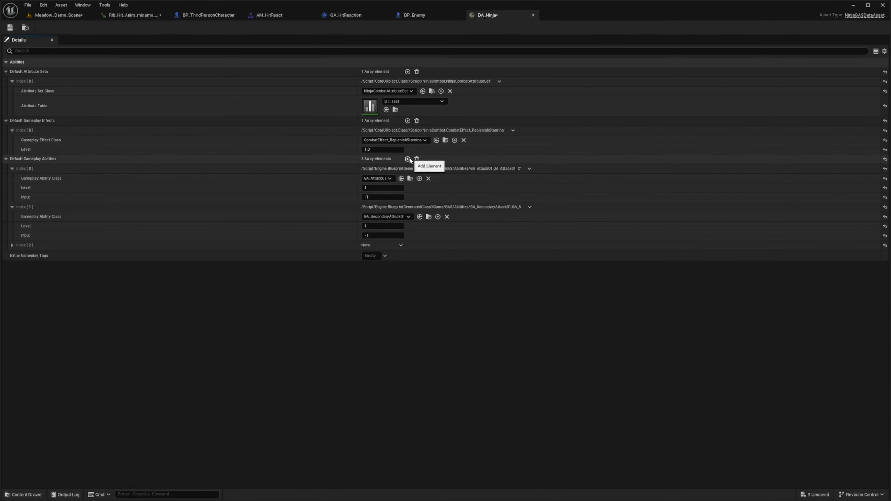
left_click(18, 247)
left_click(376, 254)
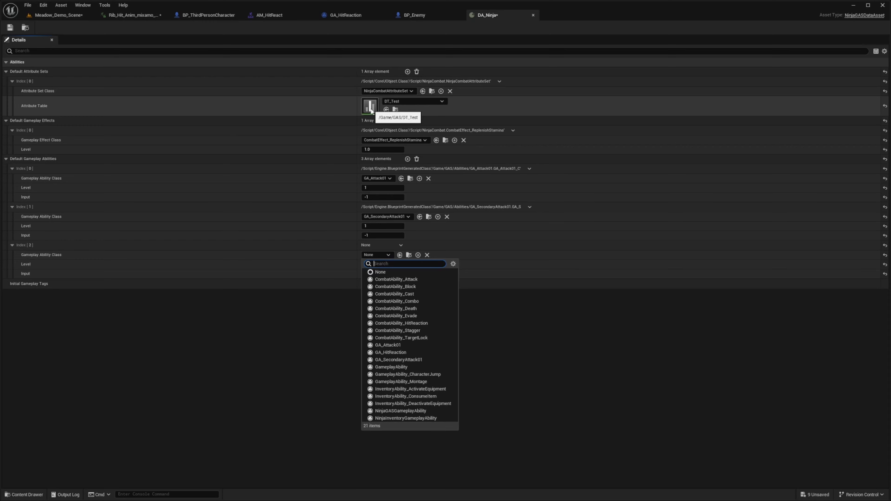
type("hitr")
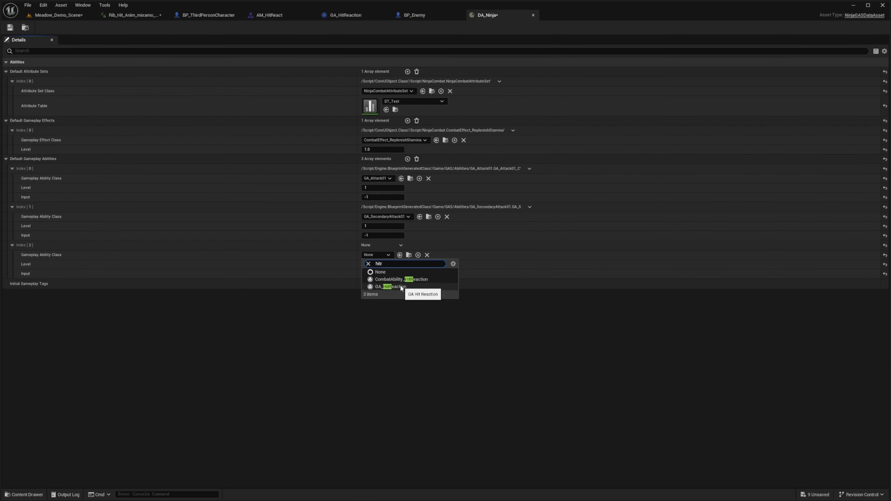
left_click(401, 287)
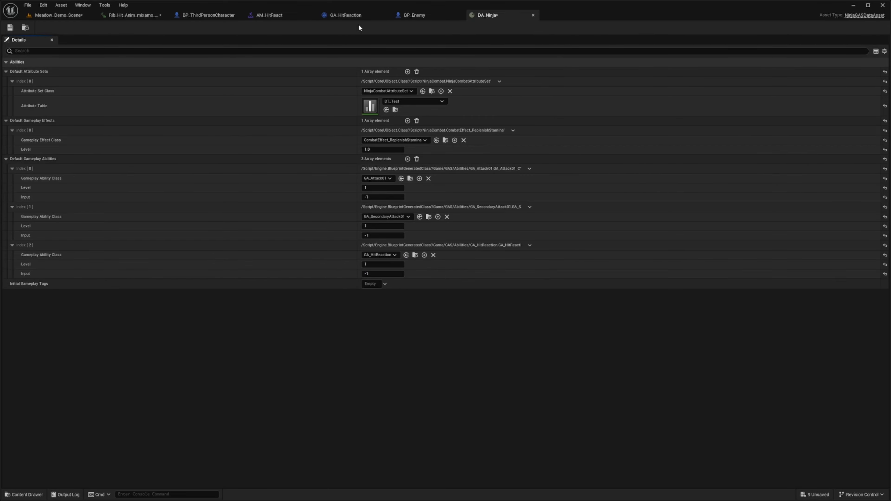
left_click(351, 15)
left_click(487, 15)
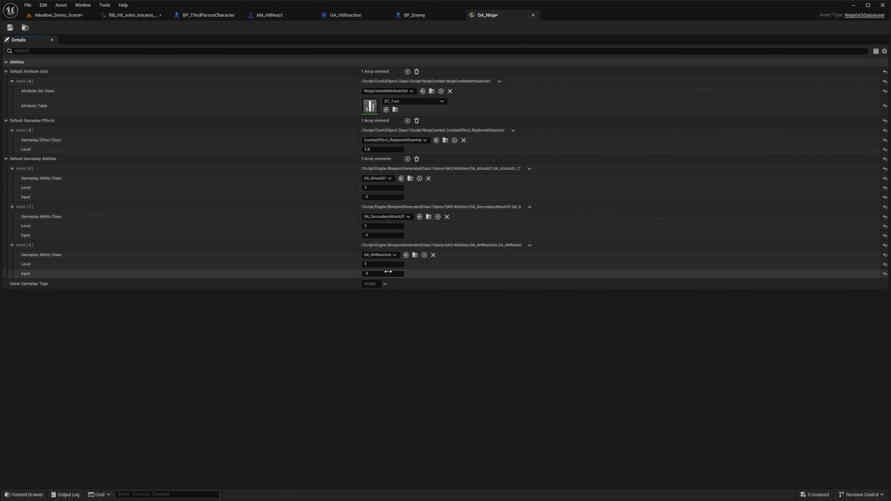
Reparent BP_Enemy from Ninja GASPlayer Character to NinjaGASCharacter in Class Settings
left_click_drag(414, 15, 341, 15)
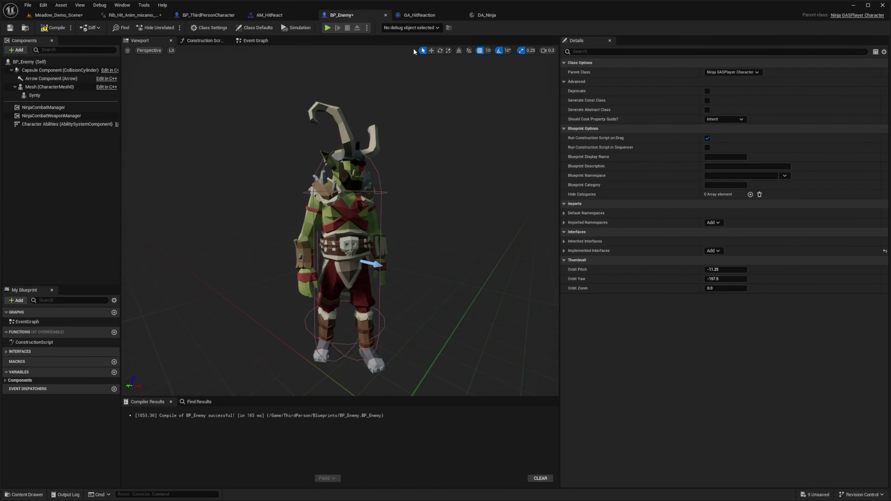
left_click(720, 72)
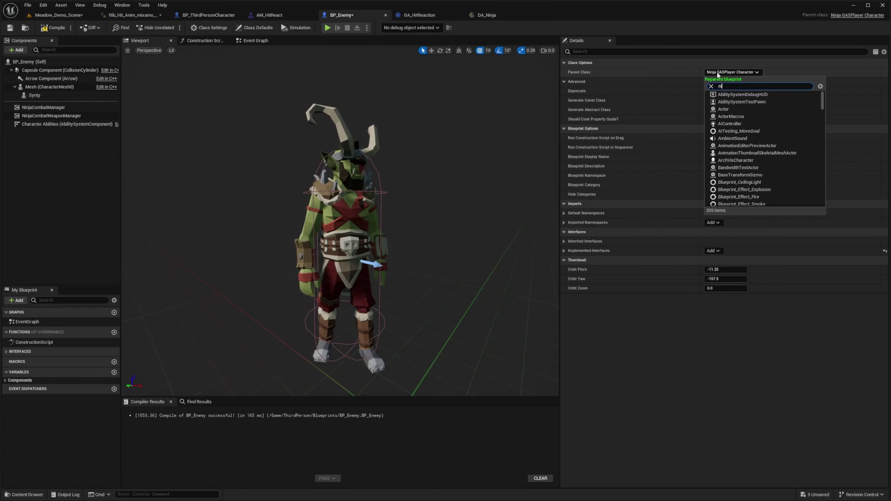
type("ninjagas")
left_click(737, 102)
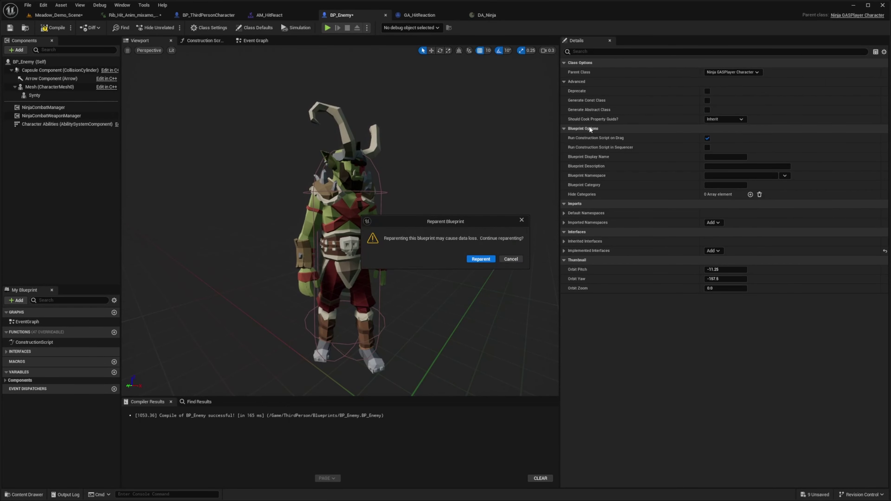
left_click(481, 259)
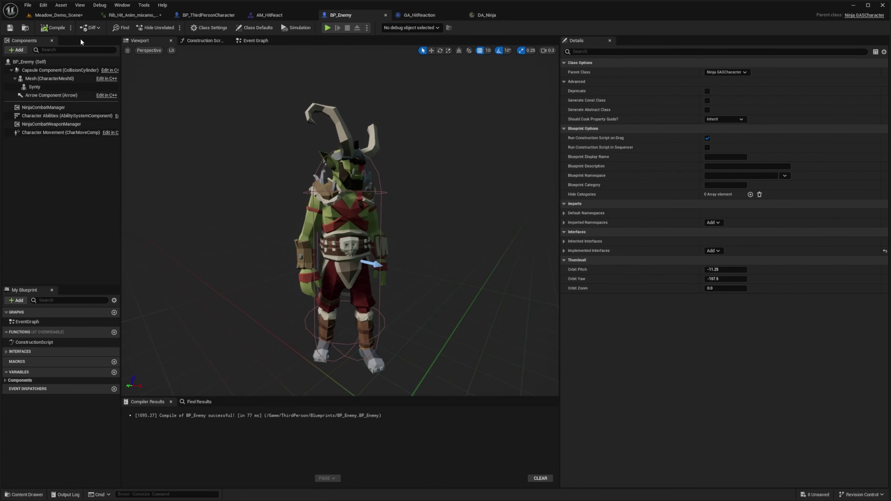
In BP_Enemy's Class Defaults, filter to collision and set the mesh to block Projectile and Vehicle
left_click(65, 63)
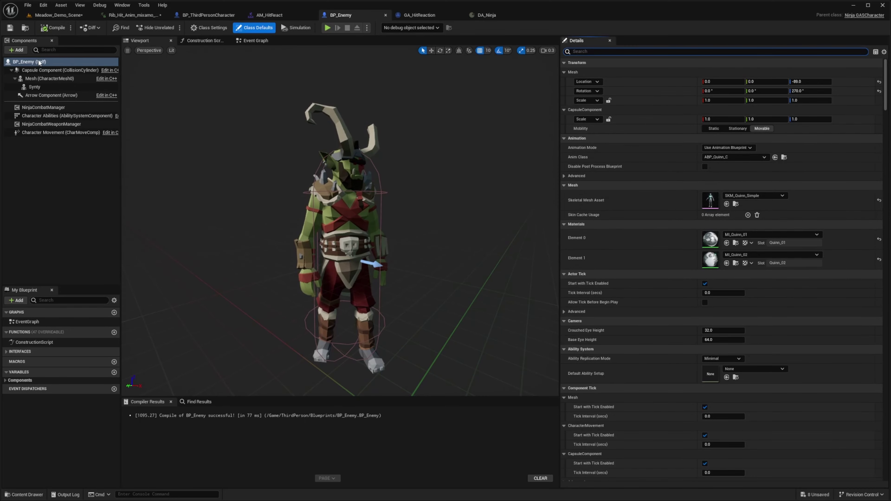
left_click(605, 51)
type("collision")
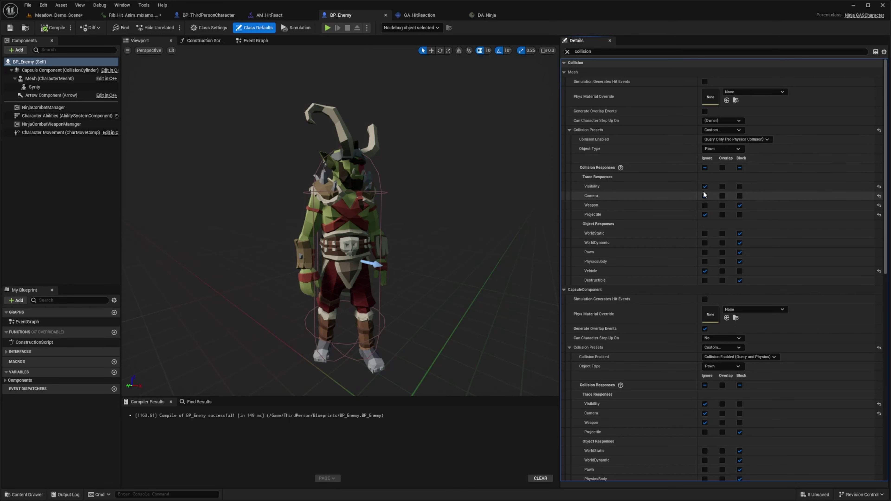
left_click(740, 214)
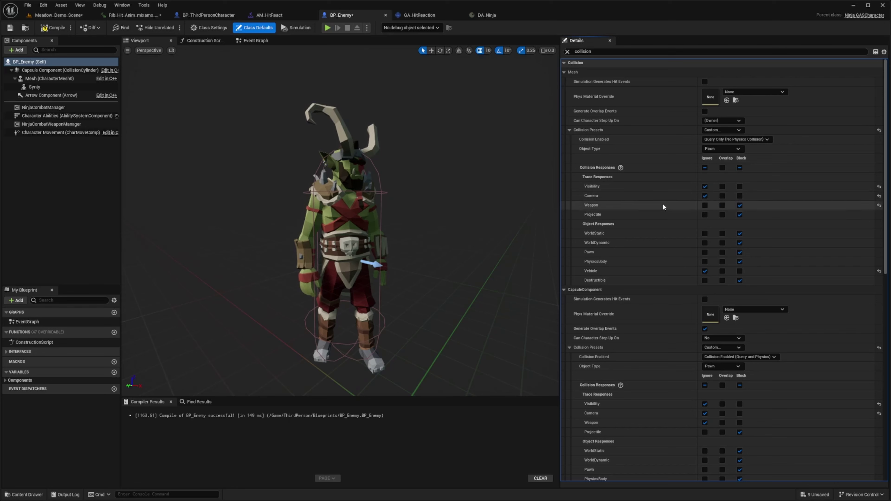
left_click(740, 271)
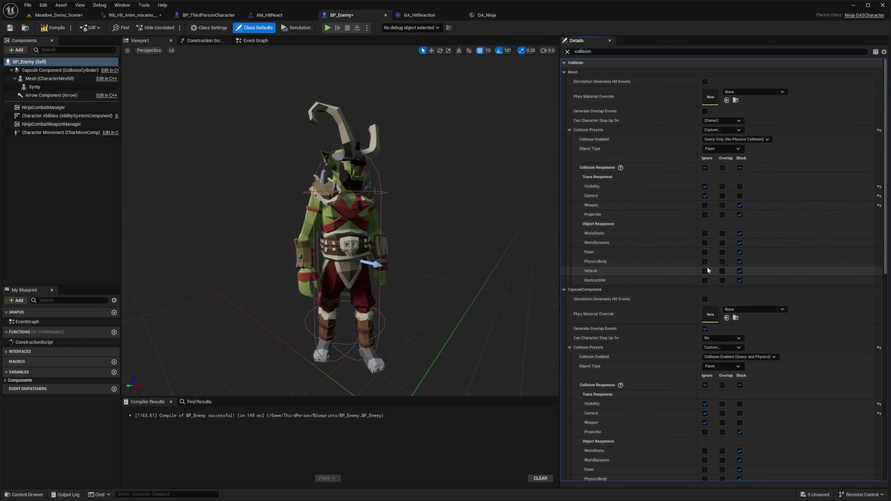
scroll(714, 277, "down", 3)
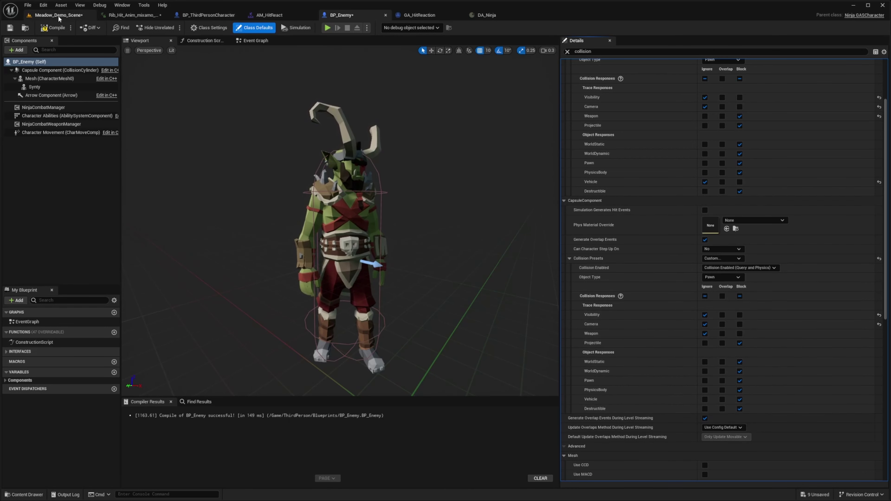
Set the Character Abilities default ability setup to DA_Ninja and recompile BP_Enemy
left_click(48, 27)
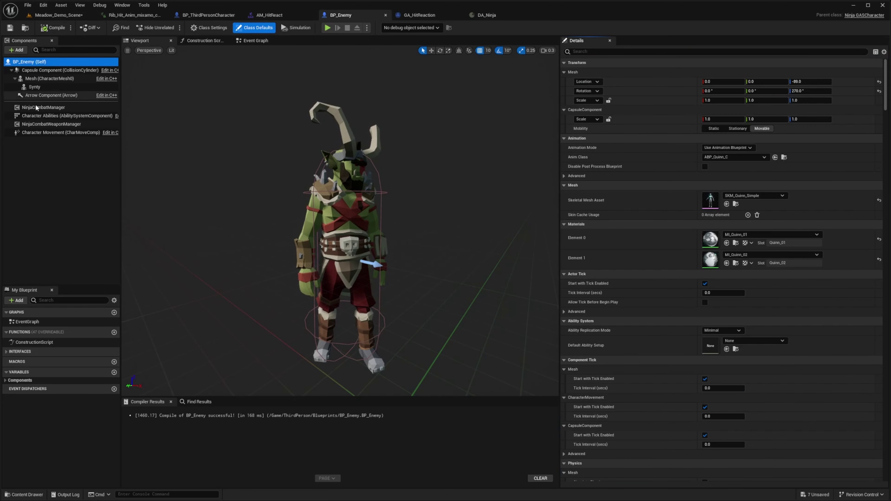
left_click(39, 117)
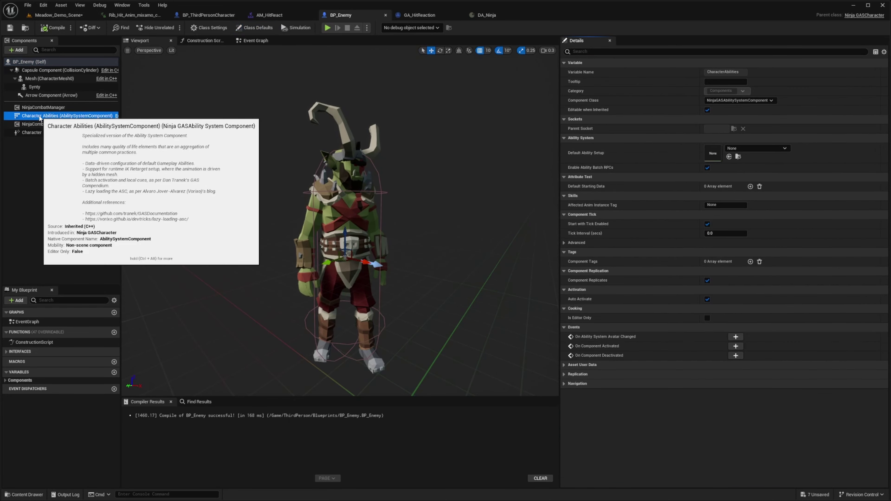
left_click(755, 148)
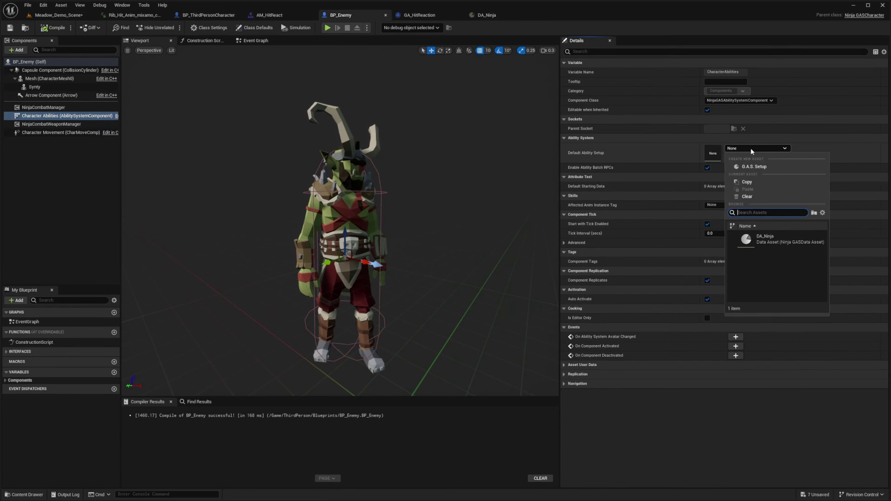
left_click(760, 242)
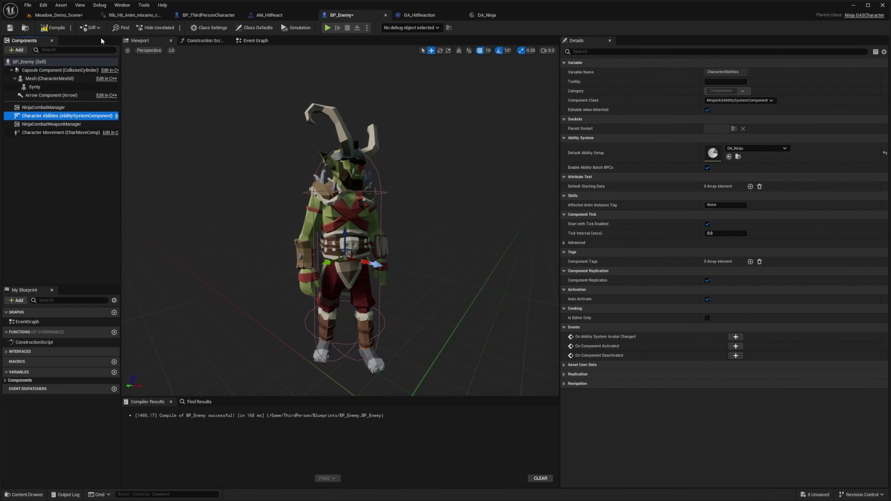
left_click(52, 27)
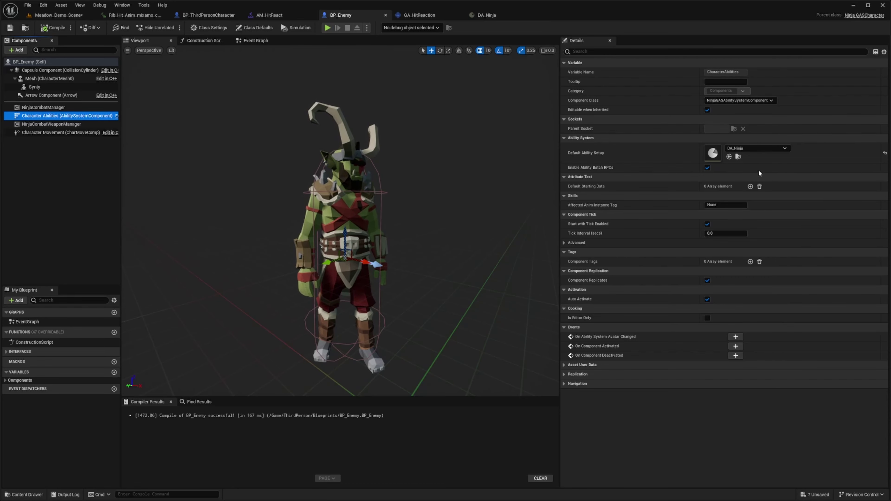
Inspect the combat weapon manager and NinjaCombatManager settings in Details
left_click(51, 124)
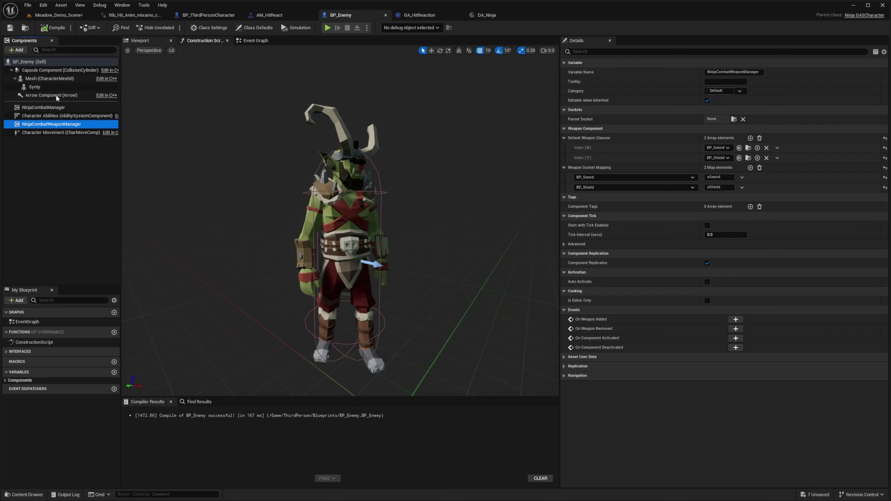
left_click(63, 115)
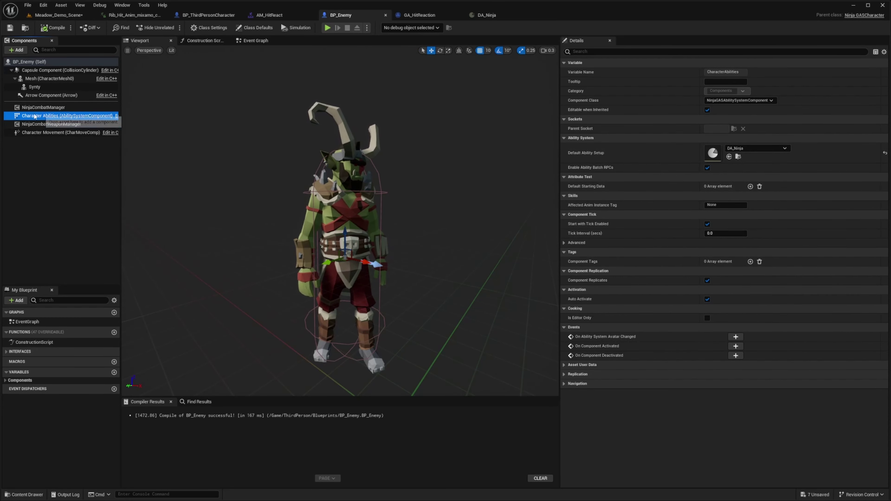
left_click(43, 107)
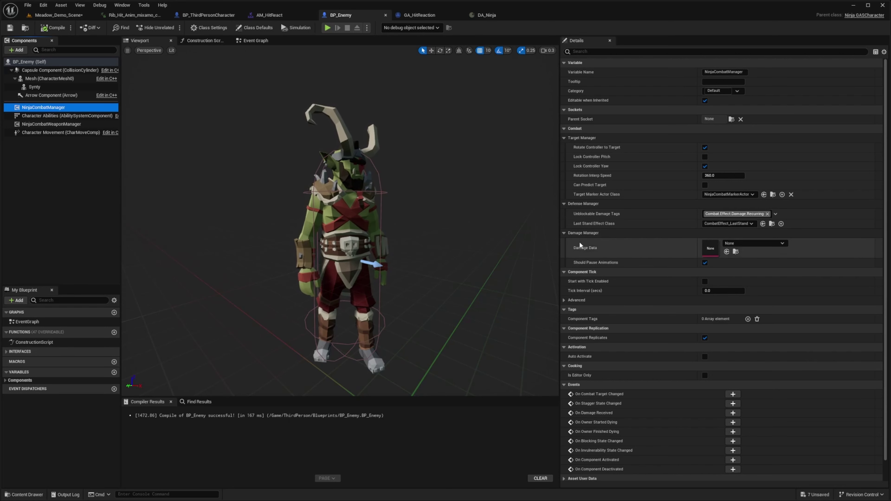
Create a new folder named DamageData inside the GAS content folder
left_click(59, 15)
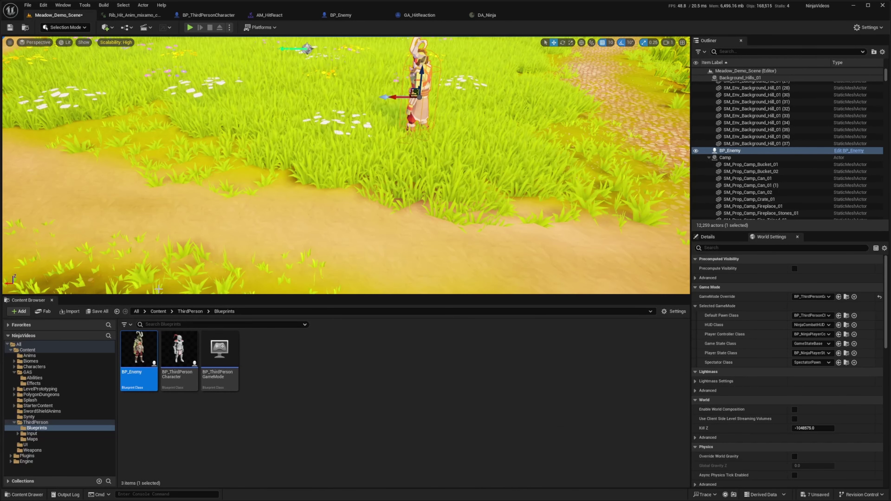
left_click(158, 312)
double_click(260, 351)
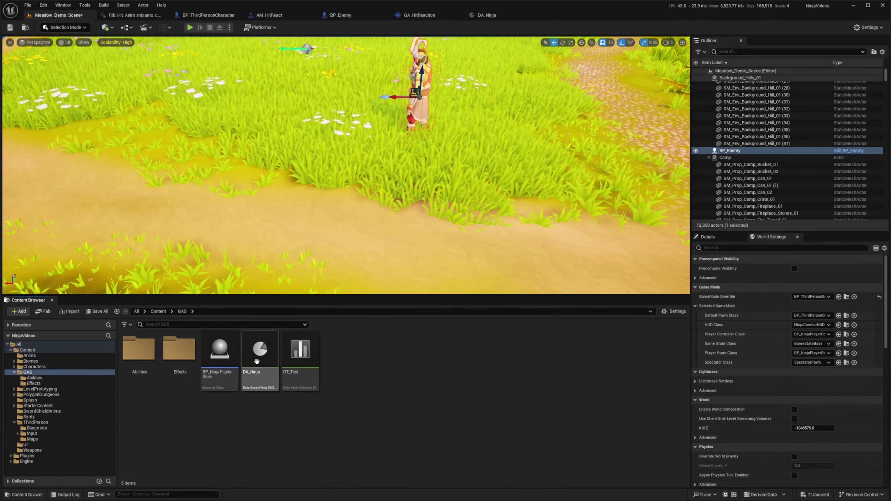
right_click(387, 383)
left_click(422, 139)
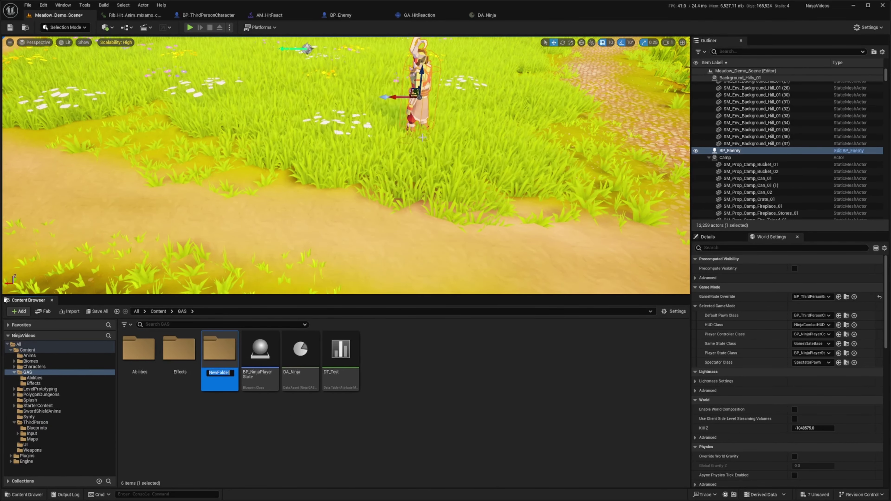
type("DamageData")
key("Return")
key("Return")
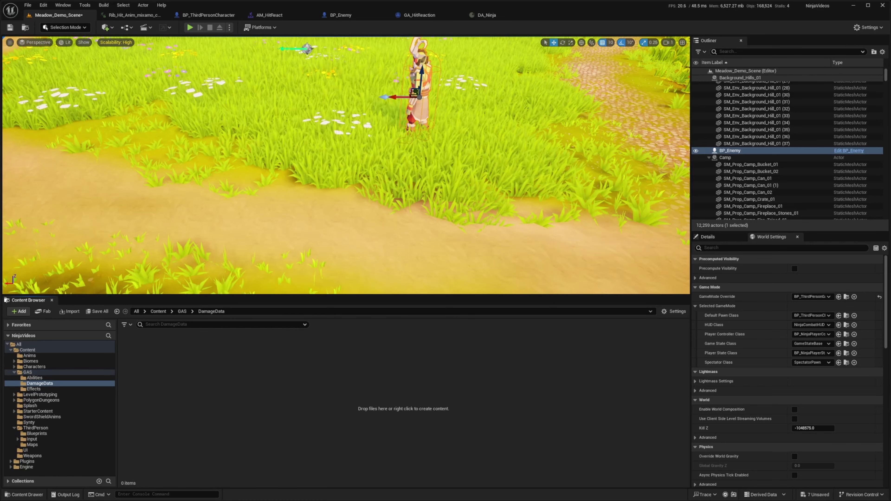
Inside DamageData, create a NinjaCombatDamageDataAsset data asset named DA_DamageData
right_click(205, 347)
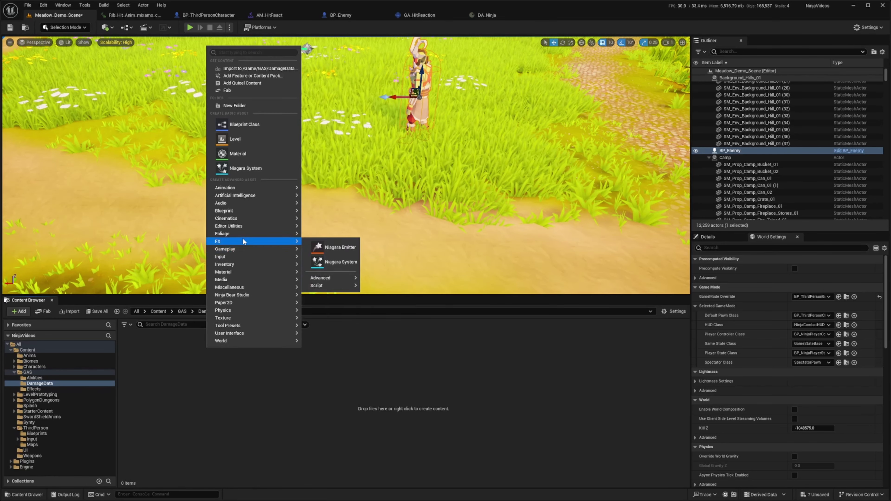
mouse_move(236, 287)
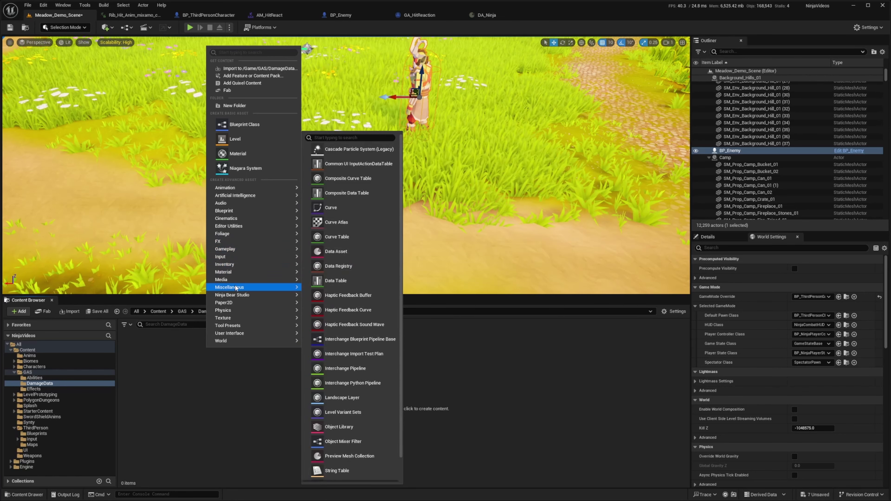
left_click(336, 251)
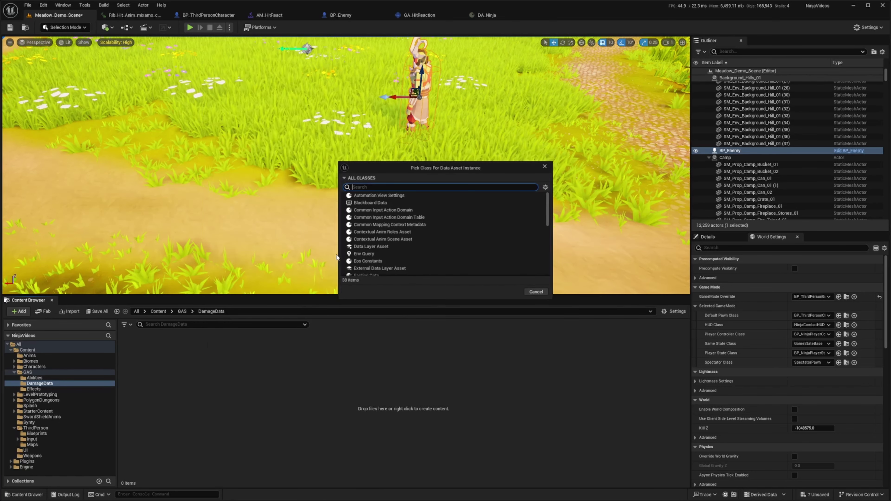
type("NinjaCombatDamageDataAsset")
left_click(390, 195)
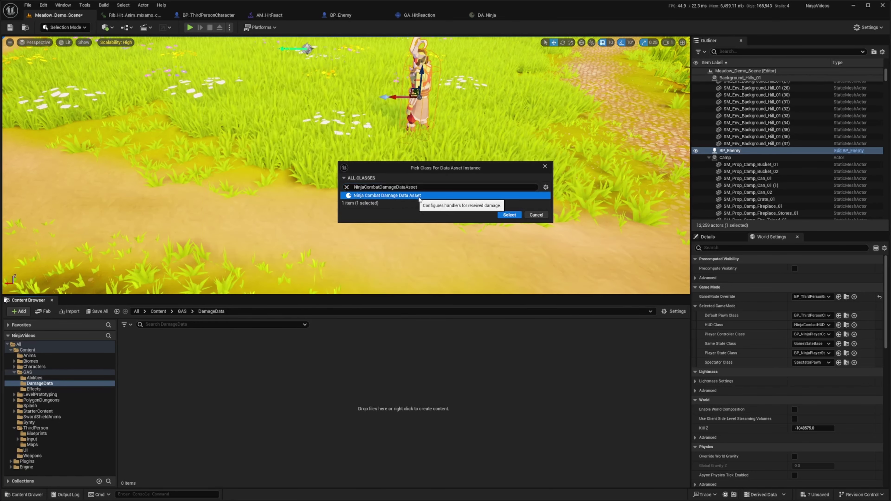
left_click(509, 214)
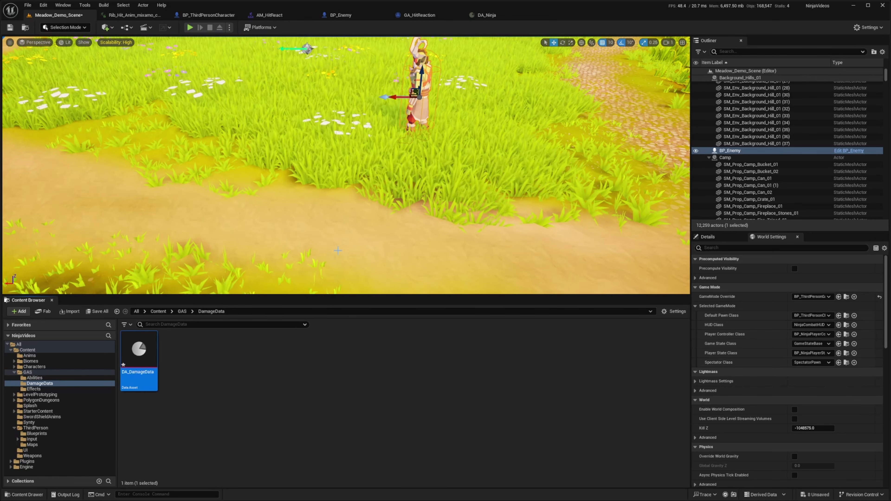
Open DA_DamageData and disable Enable Ragdoll on Death
double_click(141, 351)
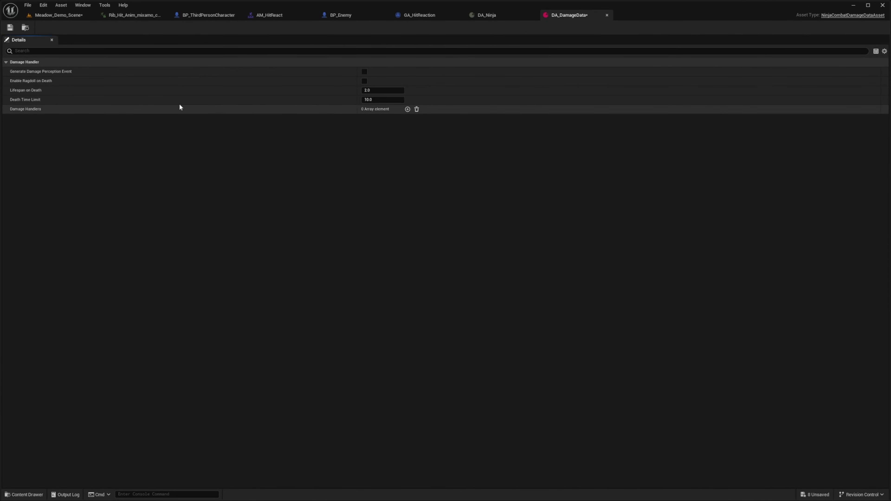
mouse_move(35, 72)
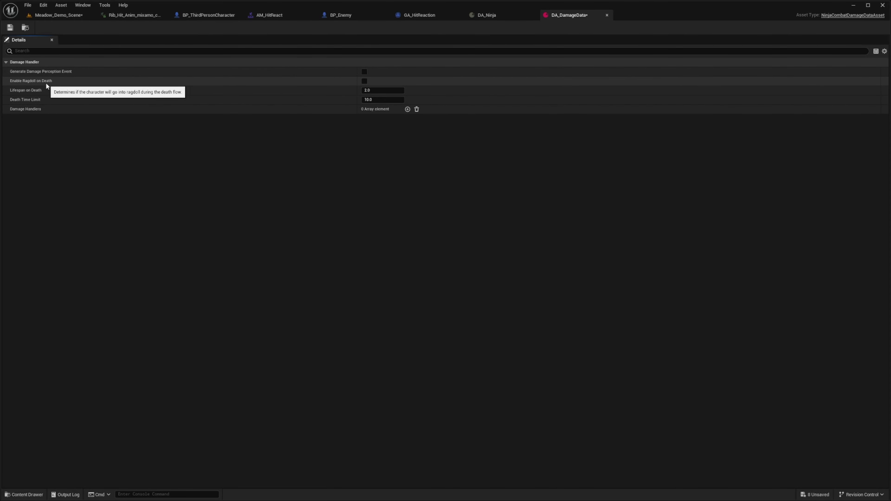
left_click(365, 82)
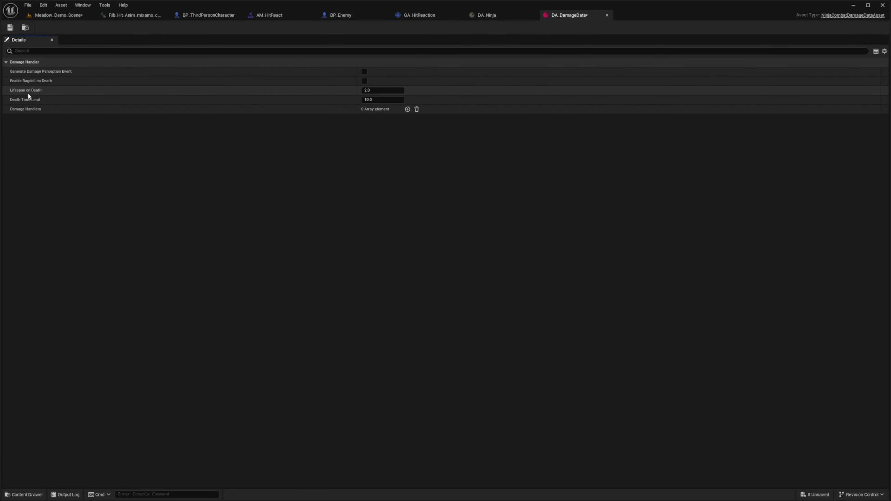
Add a Combat Interfaces damage handler covering melee and projectile damage, and save the asset
mouse_move(33, 90)
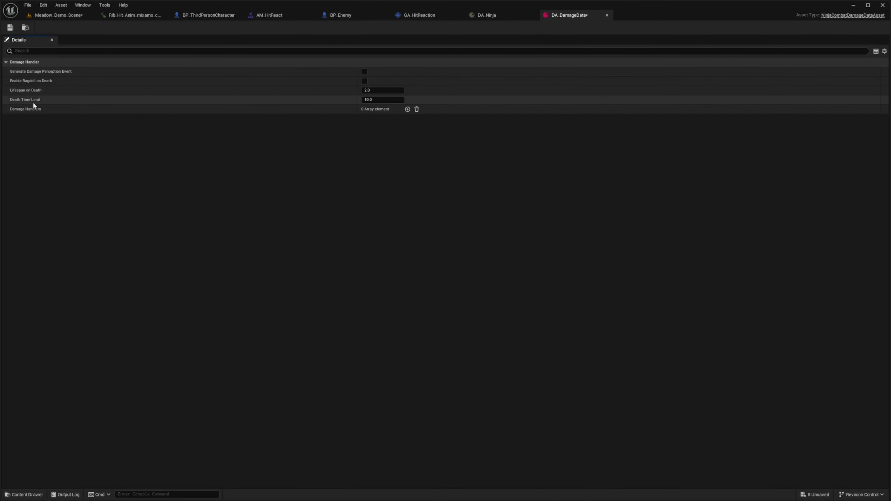
left_click(407, 109)
left_click(376, 120)
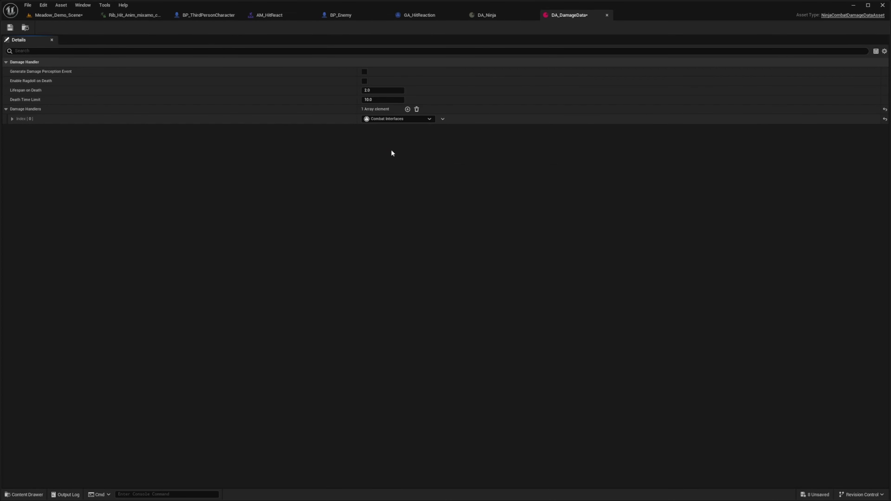
left_click(11, 119)
left_click(18, 128)
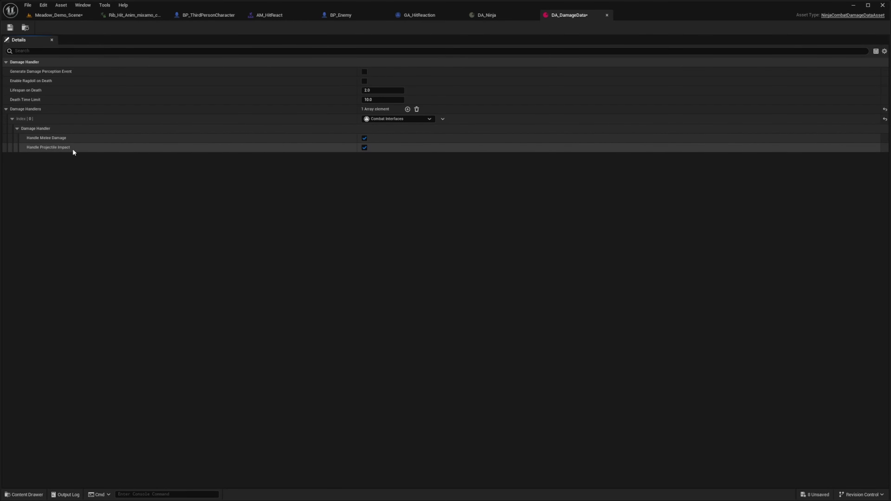
key("ctrl+s")
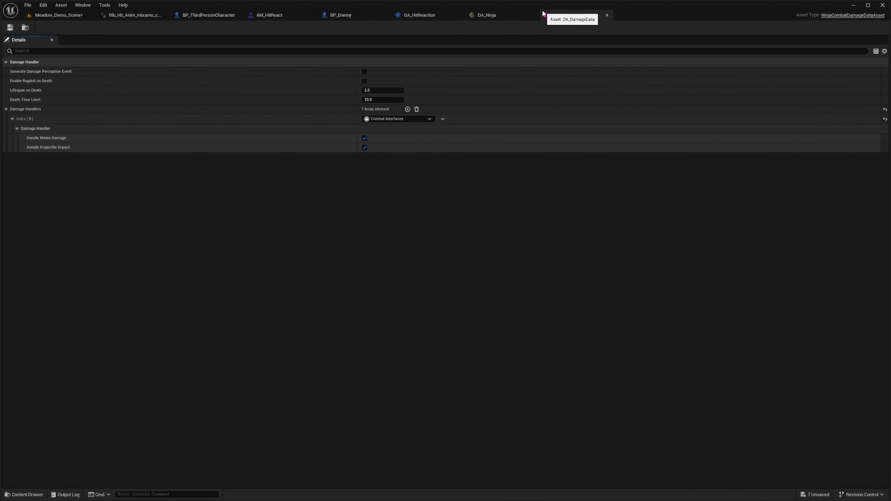
Set NinjaCombatManager's Damage Data to DA_DamageData in BP_Enemy and compile
left_click(339, 15)
left_click(754, 243)
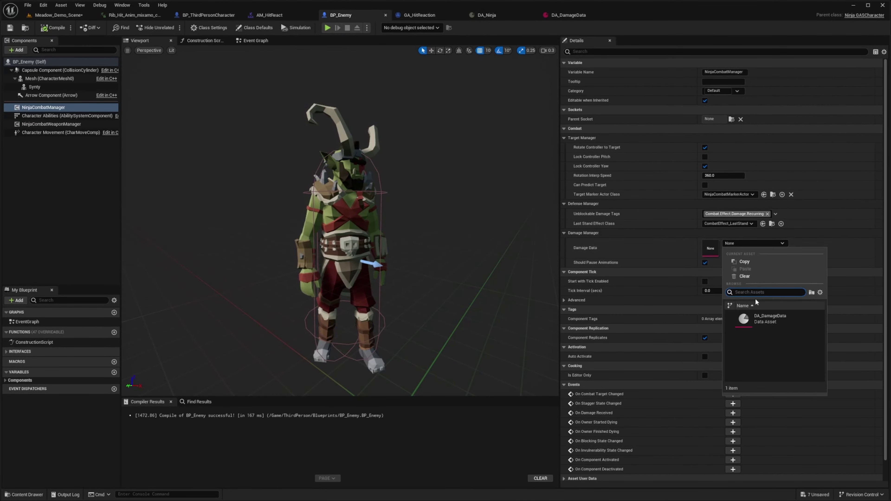
left_click(772, 316)
left_click(52, 28)
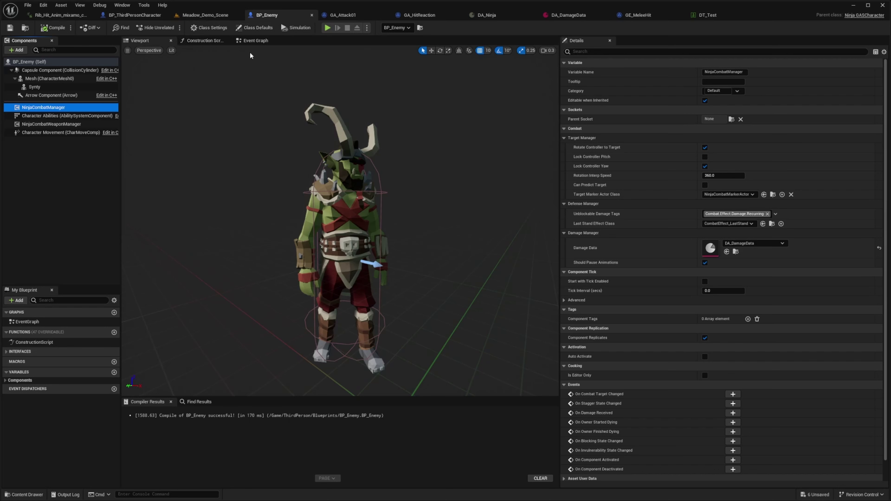
left_click(208, 15)
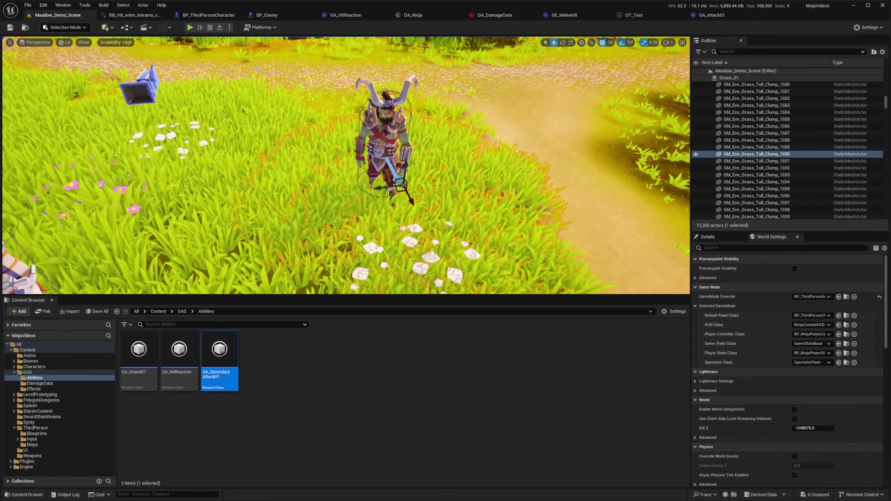
Play the level full-screen and repeatedly strike the horned goblin with the knight's sword
key("F11")
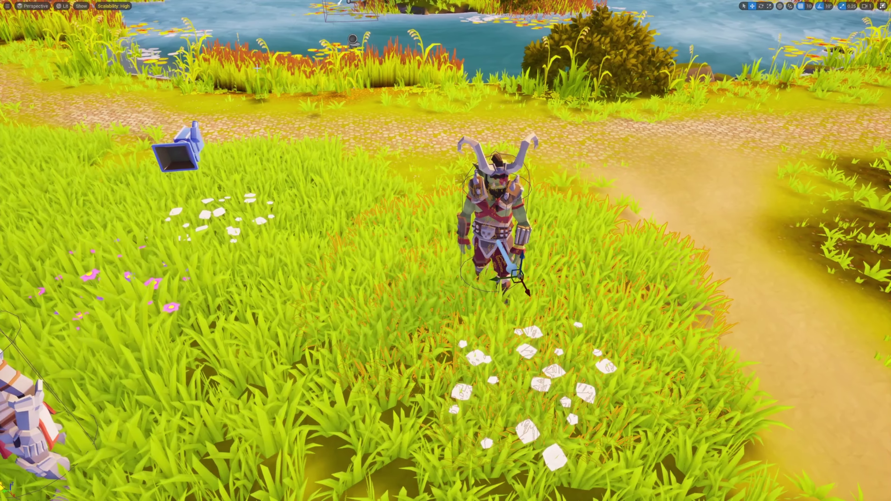
key("alt+p")
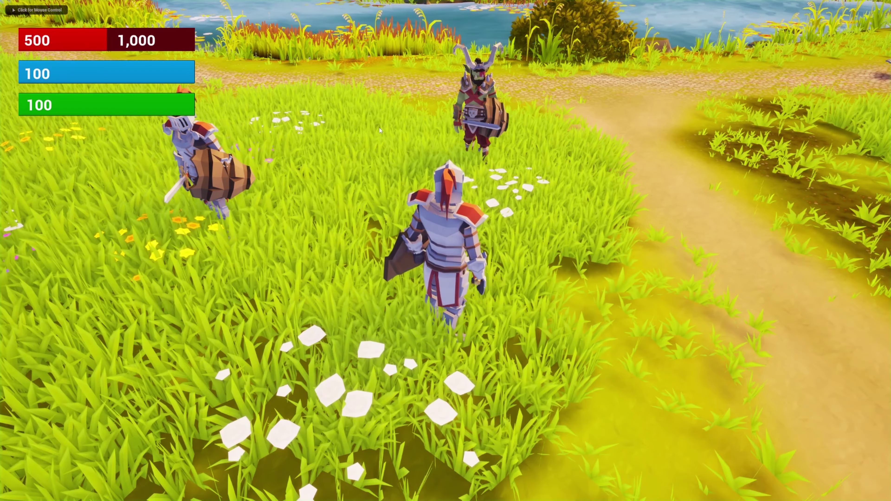
key("w")
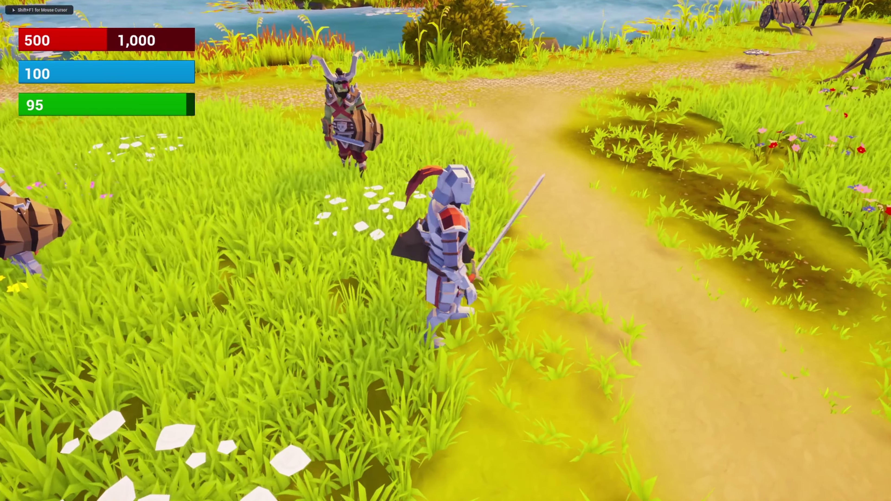
key("w")
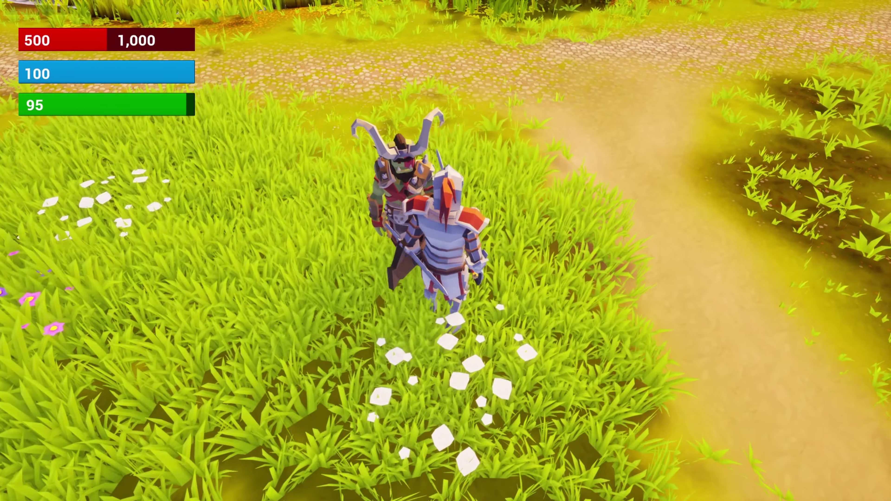
key("w")
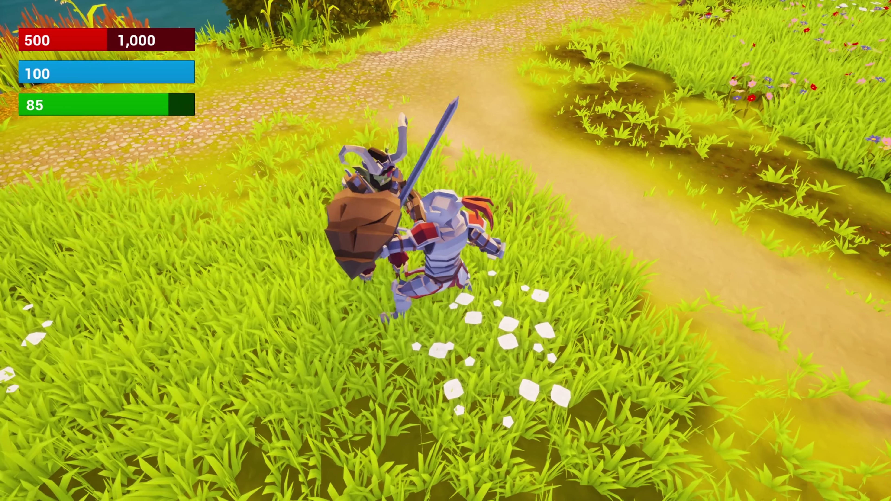
key("w")
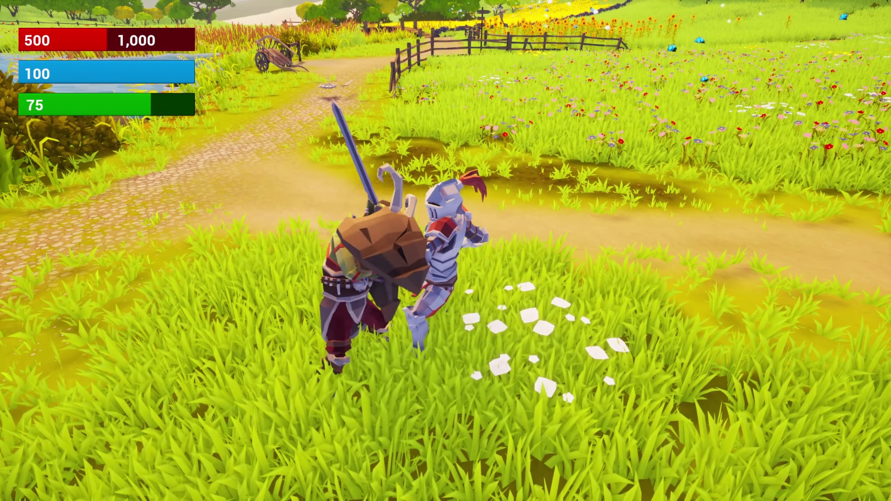
key("w")
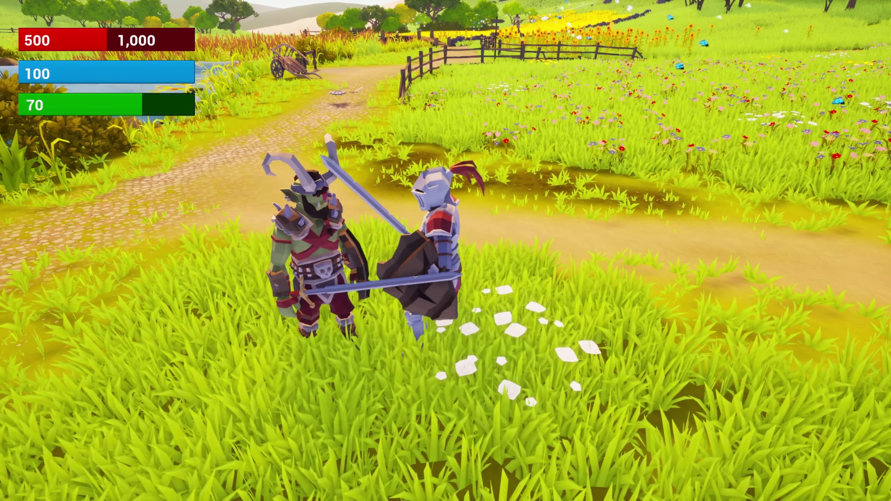
key("w")
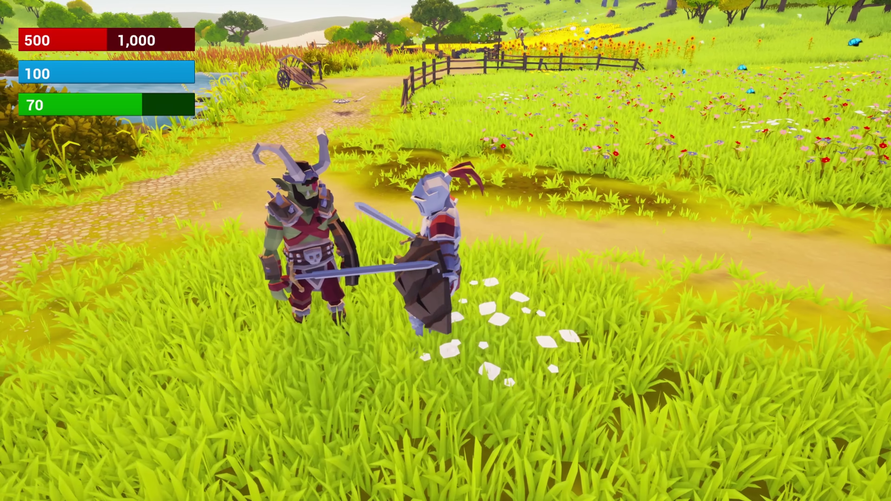
key("w")
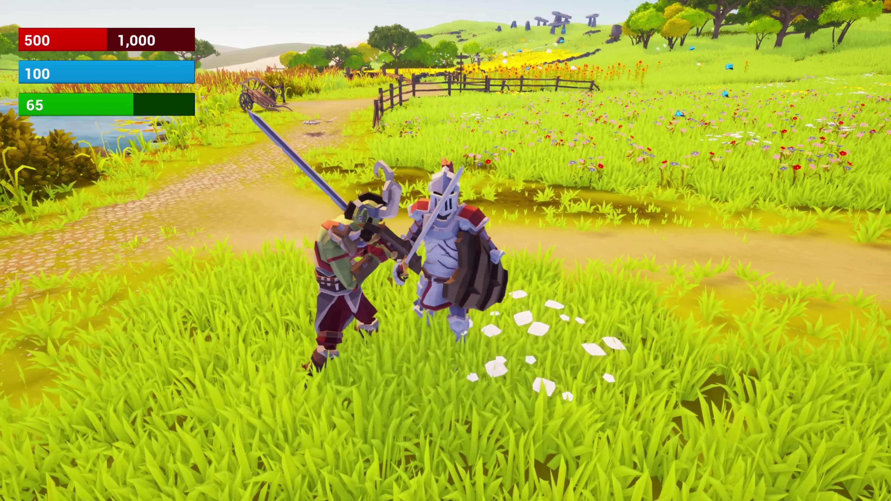